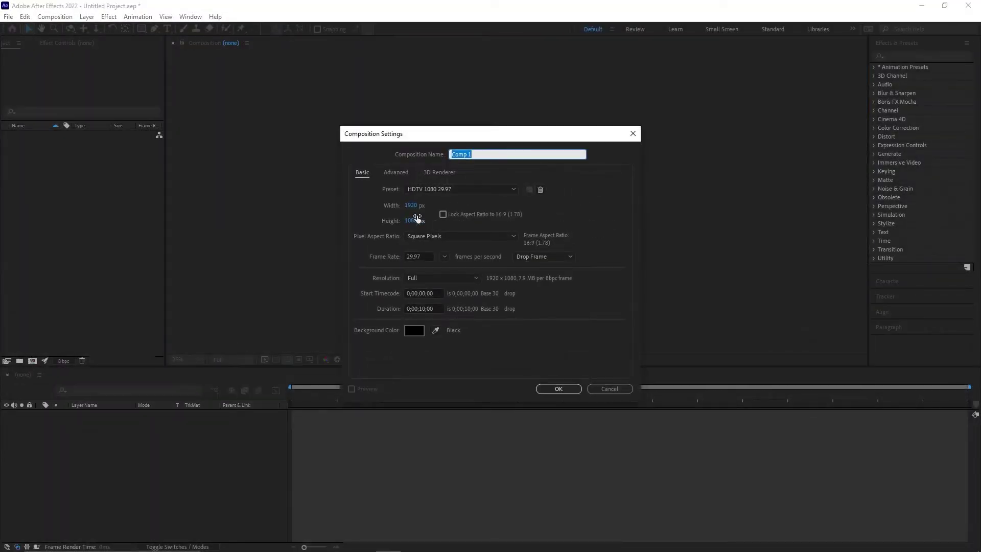
# - Name the new composition 'Fog' and confirm its 1920×1080, 29.97 fps, 10-second settings
pyautogui.write('Fog')
pyautogui.press('Return')
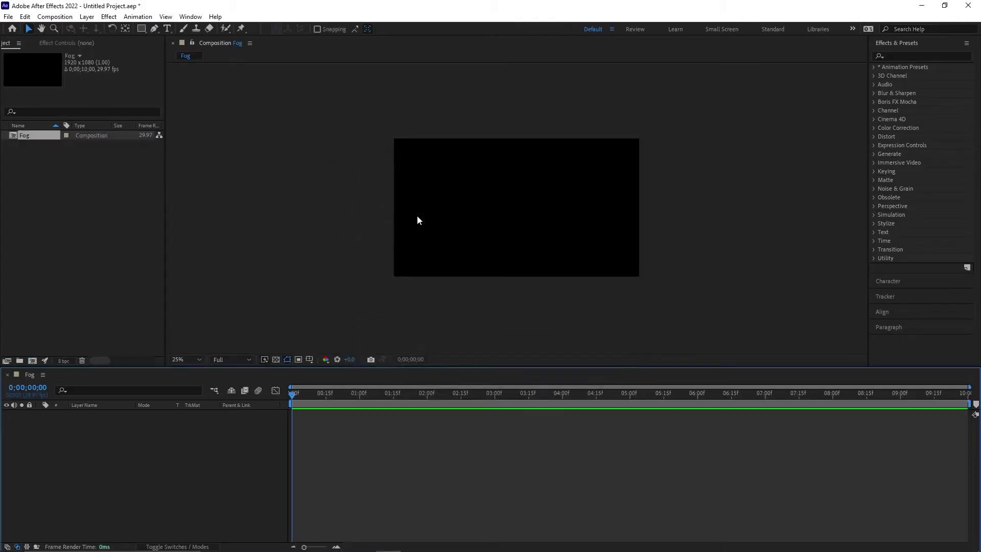
# - Add a white, composition-sized solid layer named 'Fog' to the timeline
pyautogui.rightClick(148, 442)
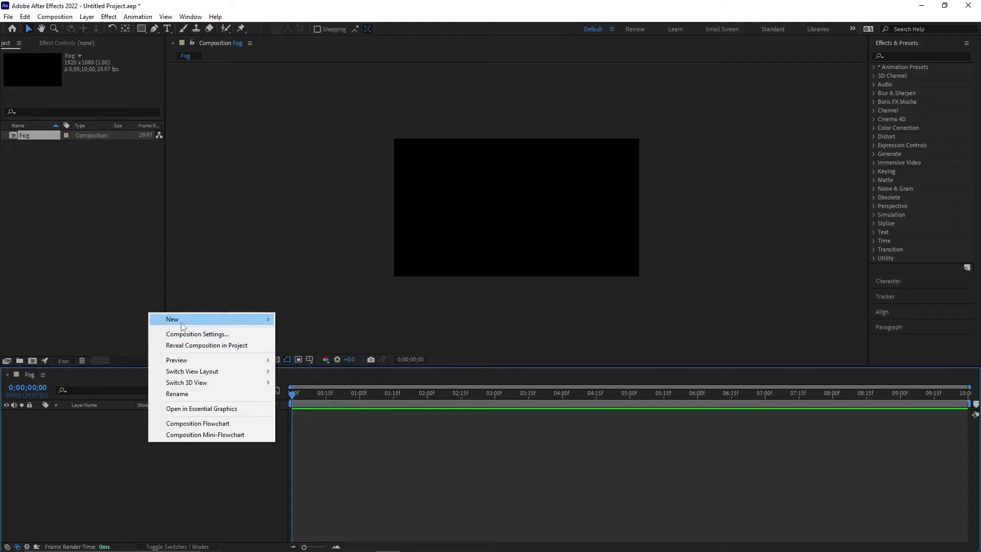
pyautogui.moveTo(190, 325)
pyautogui.click(314, 345)
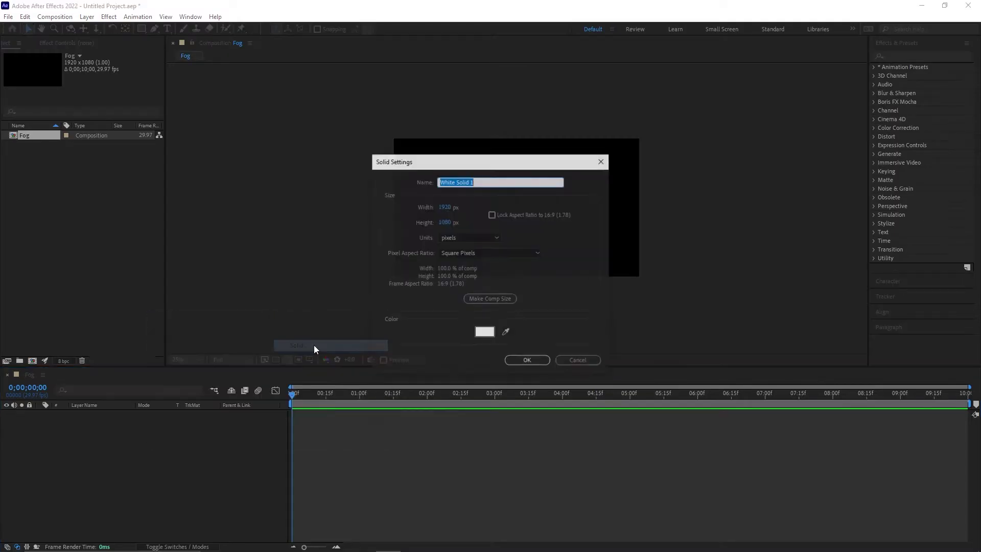
pyautogui.write('Fog')
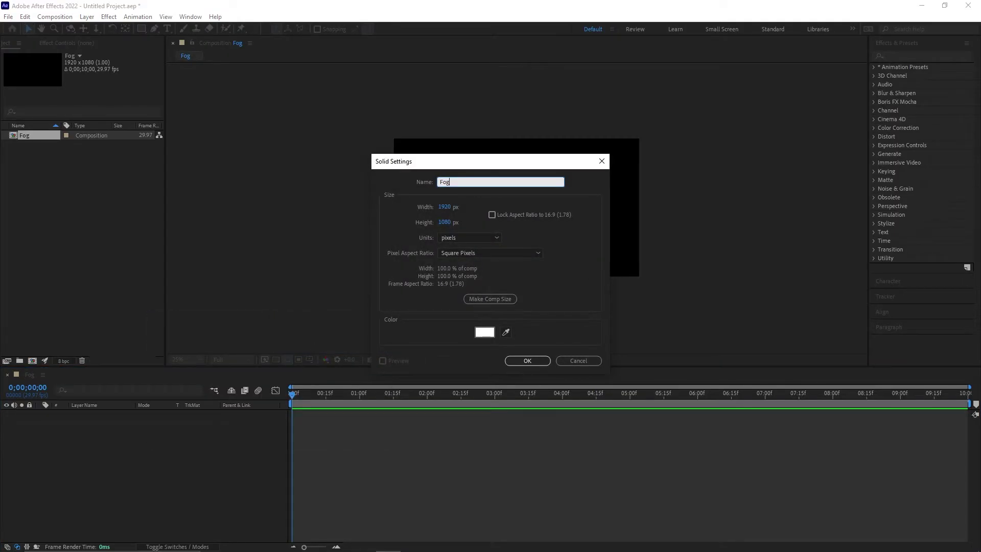
pyautogui.click(527, 362)
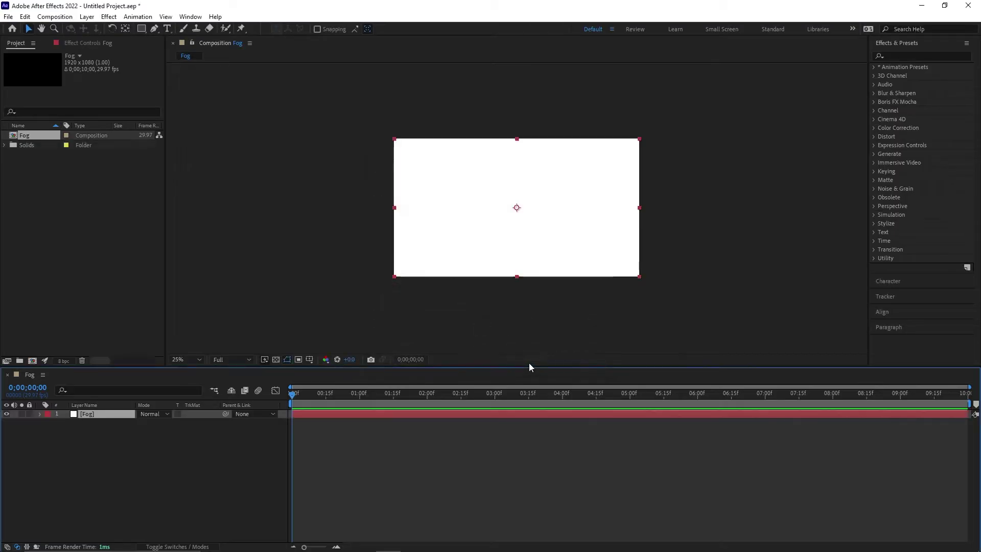
# - Find Fractal Noise in Effects & Presets and apply it to the Fog solid
pyautogui.click(903, 56)
pyautogui.write('Fr')
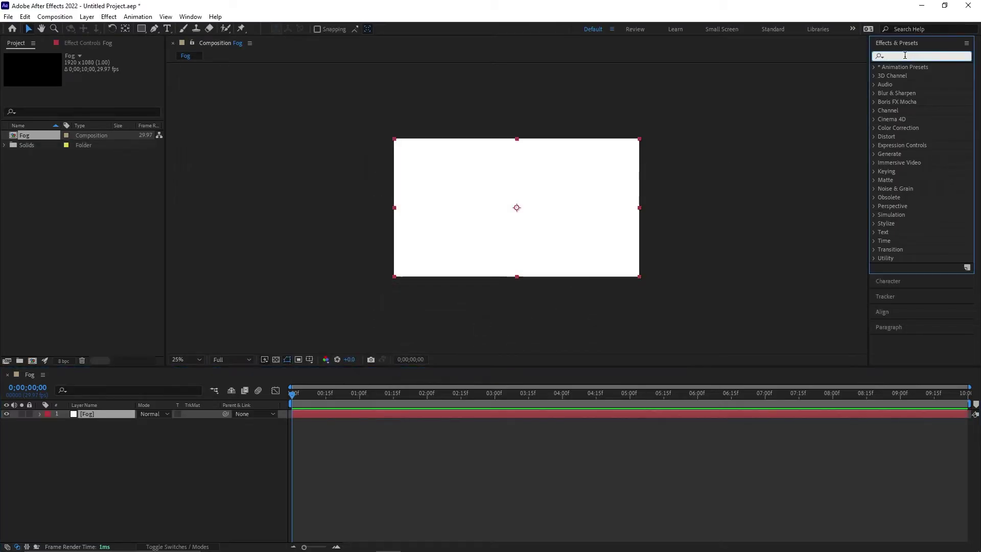
pyautogui.write('act')
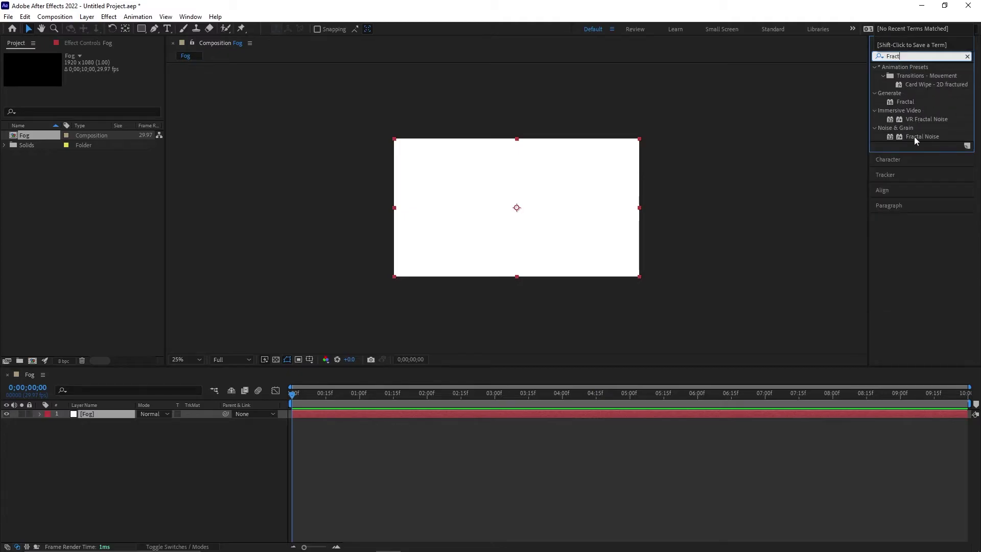
pyautogui.moveTo(915, 137); pyautogui.dragTo(504, 256)
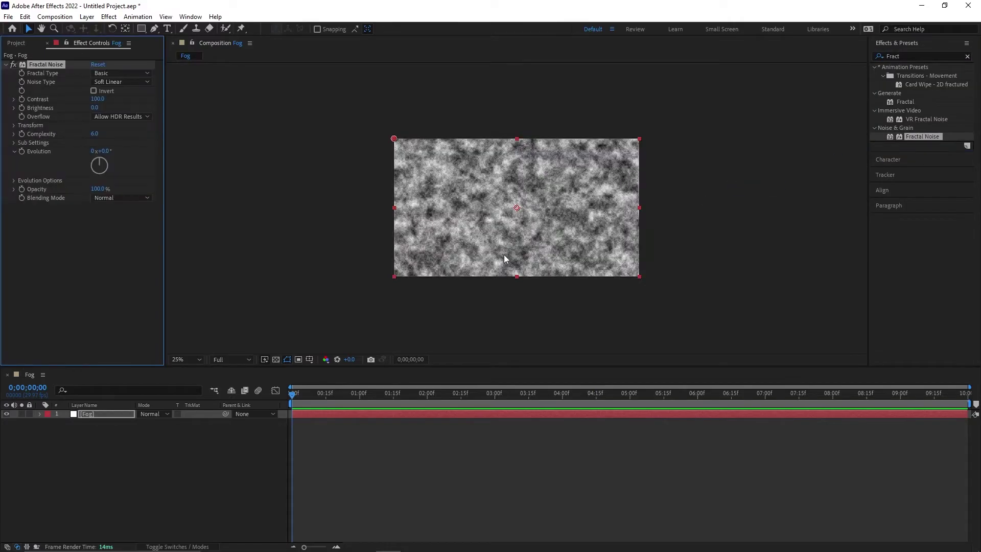
# - Set the Fractal Noise Contrast to 75 and lower its Complexity to 20
pyautogui.click(97, 98)
pyautogui.write('75')
pyautogui.press('Return')
pyautogui.press('.')
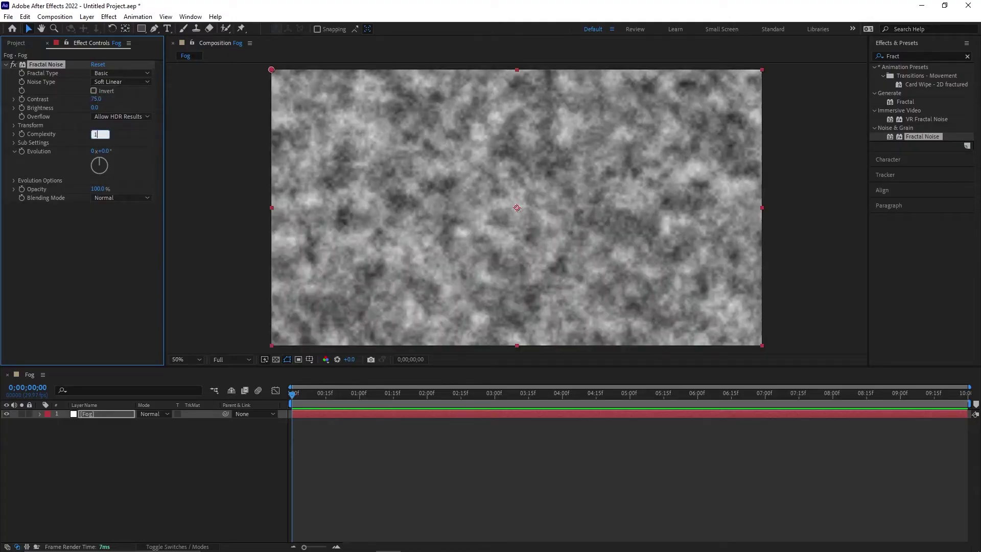
pyautogui.moveTo(95, 134); pyautogui.dragTo(92, 133)
pyautogui.click(93, 134)
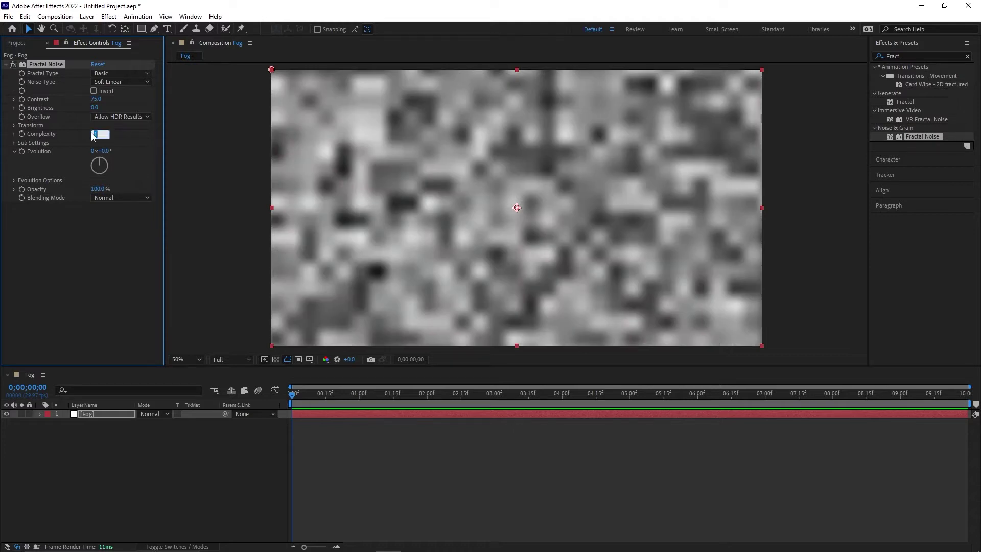
pyautogui.write('10')
pyautogui.press('Return')
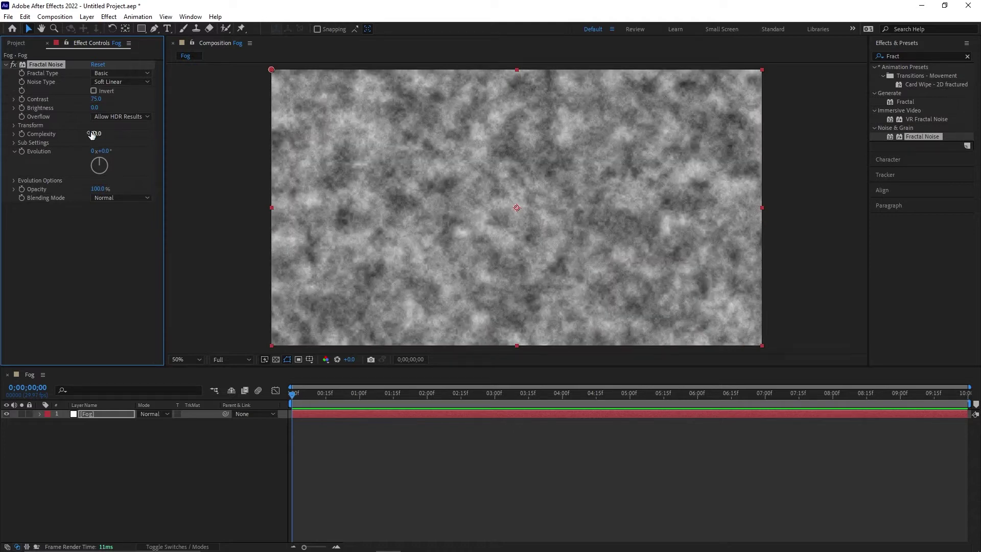
pyautogui.keyDown('alt'); pyautogui.click(21, 151); pyautogui.keyUp('alt')
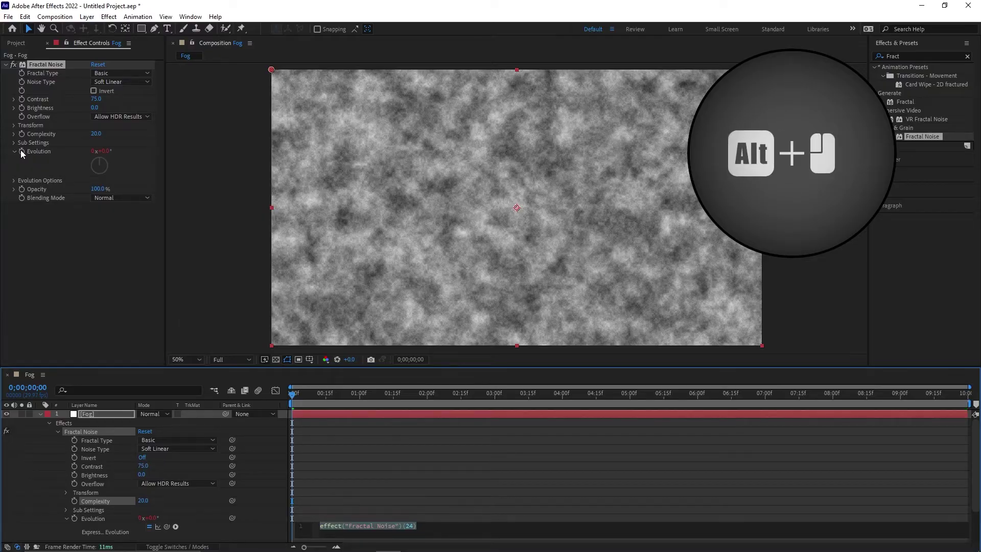
# - Drive Evolution with the expression time*100 and scrub the timeline to check the churning fog
pyautogui.write('time')
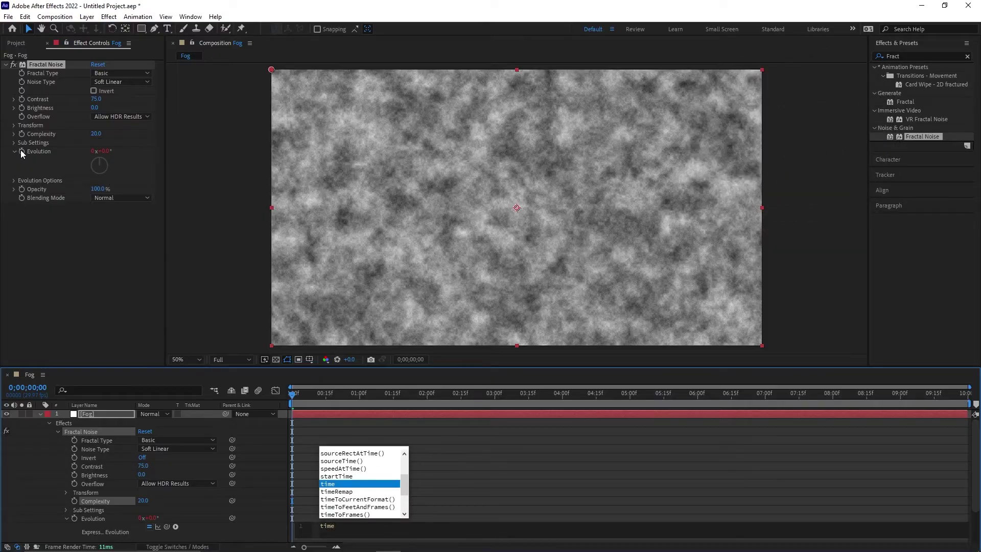
pyautogui.write('*100')
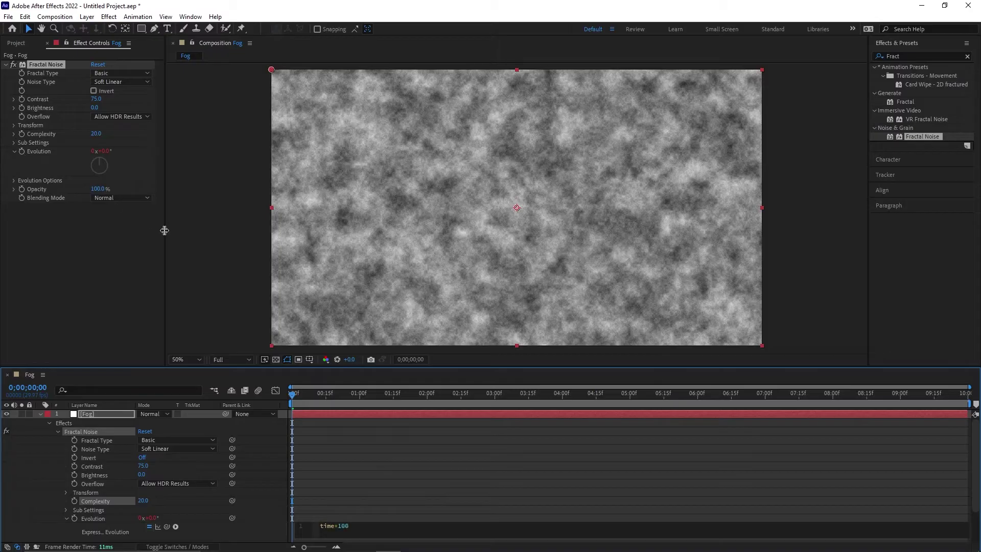
pyautogui.click(367, 466)
pyautogui.click(296, 394)
pyautogui.moveTo(296, 394); pyautogui.dragTo(237, 403)
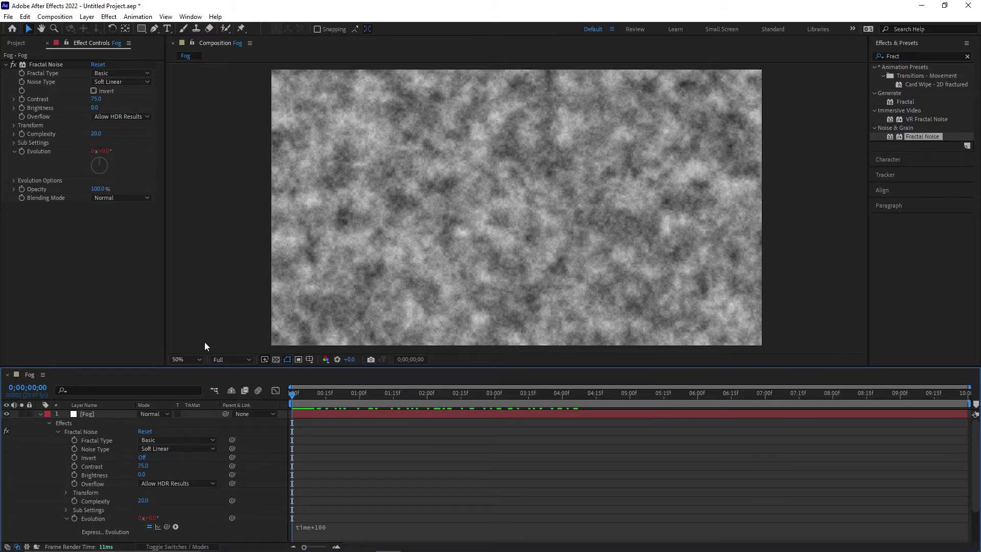
pyautogui.click(16, 124)
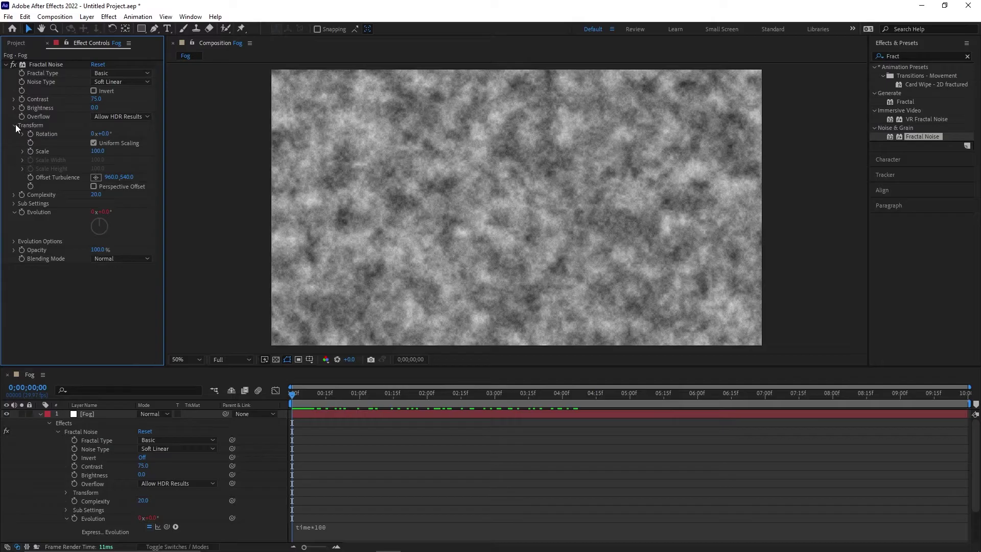
# - Give Offset Turbulence a time-based expression using value[0] and value[1], then preview it
pyautogui.keyDown('alt'); pyautogui.click(30, 176); pyautogui.keyUp('alt')
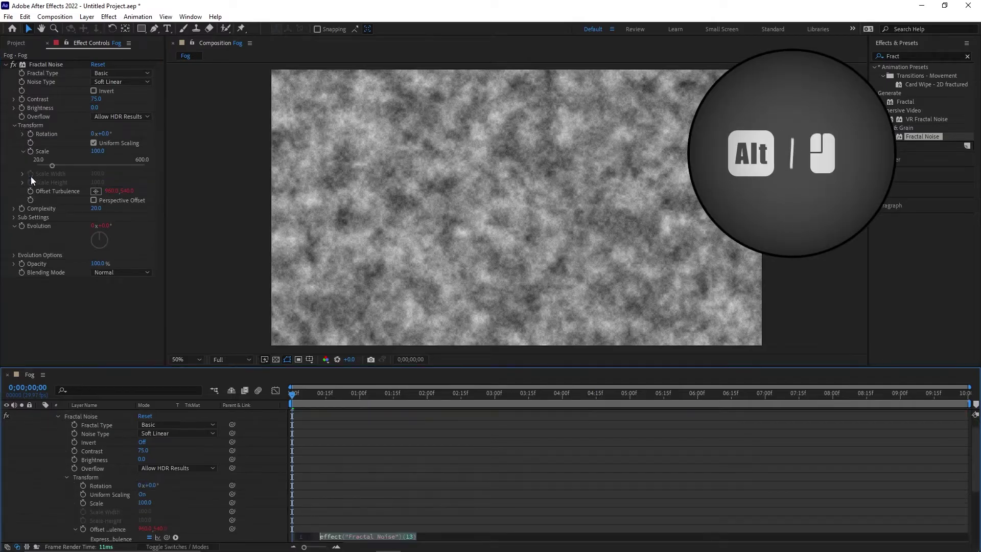
pyautogui.press('BackSpace')
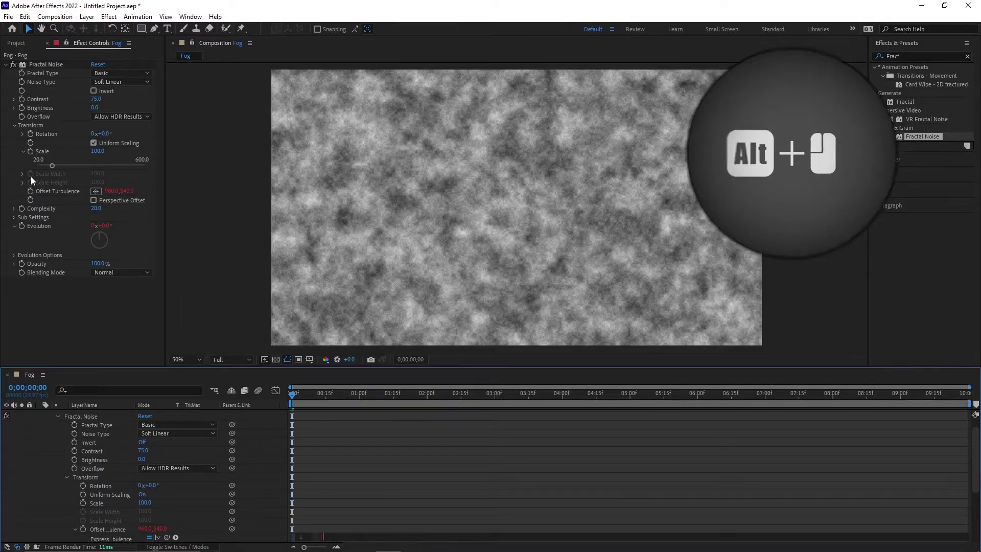
pyautogui.write('[val')
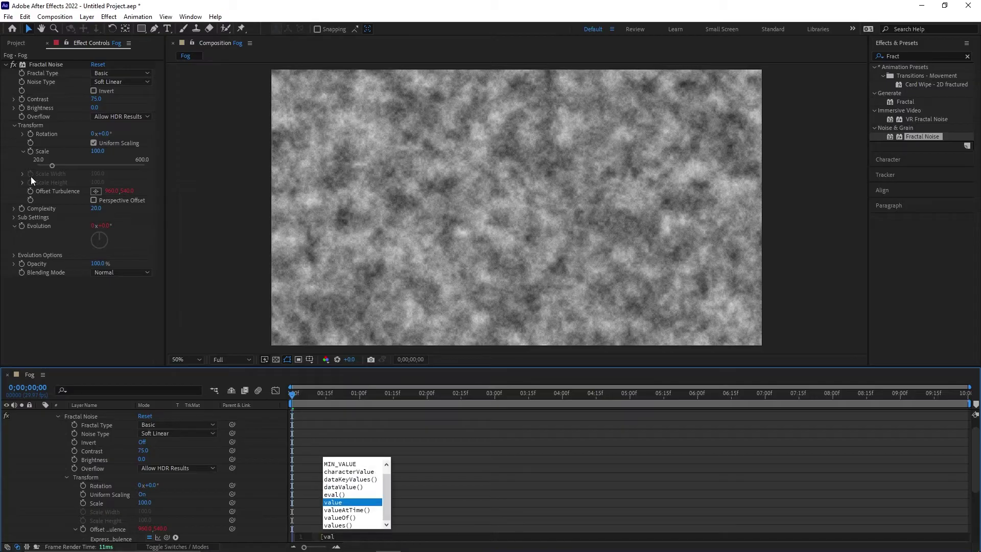
pyautogui.write('ue')
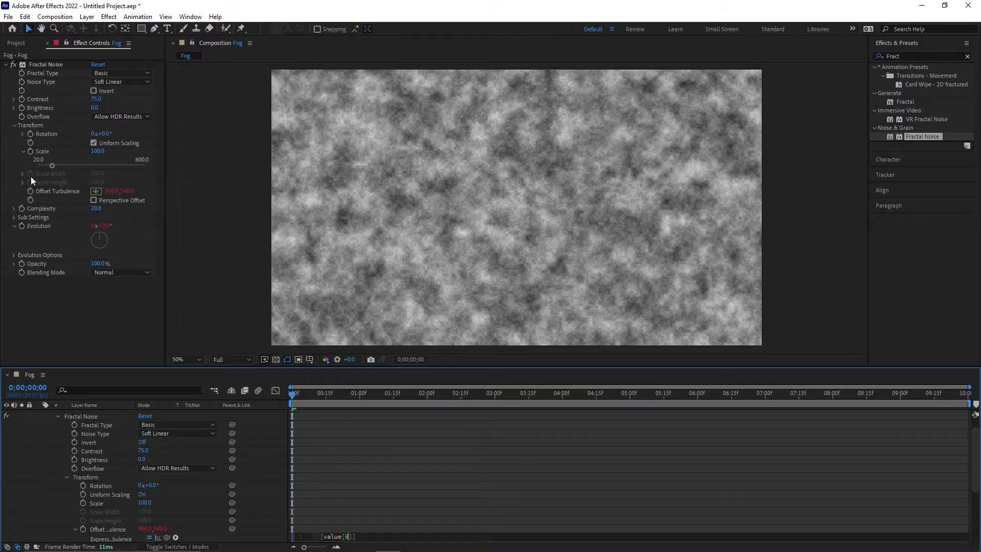
pyautogui.write('[0],value[1')
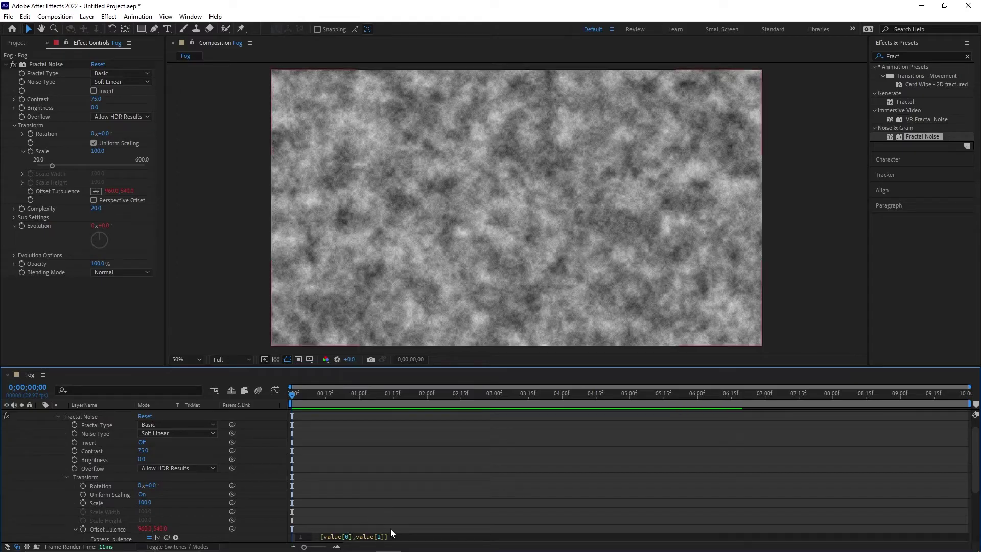
pyautogui.write('+')
pyautogui.write('time')
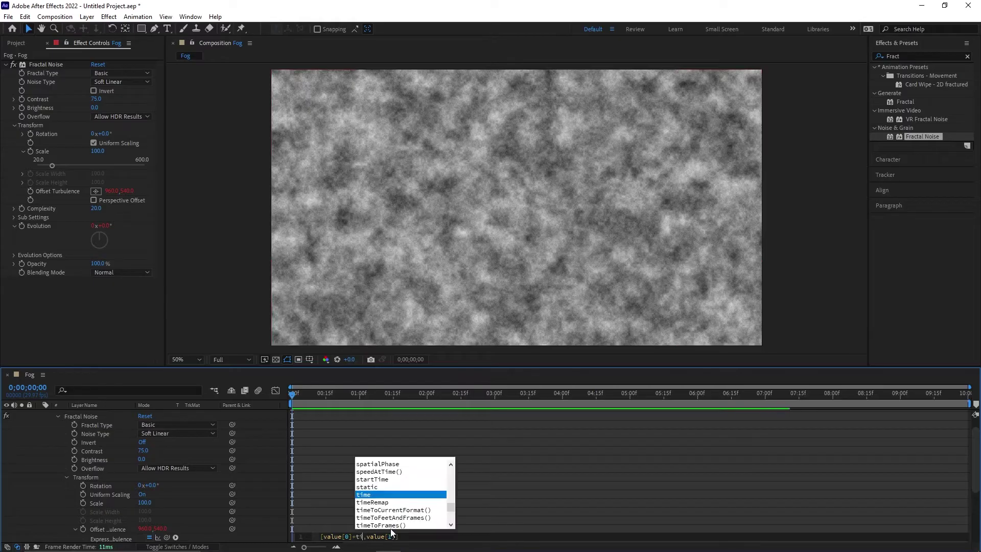
pyautogui.write('*')
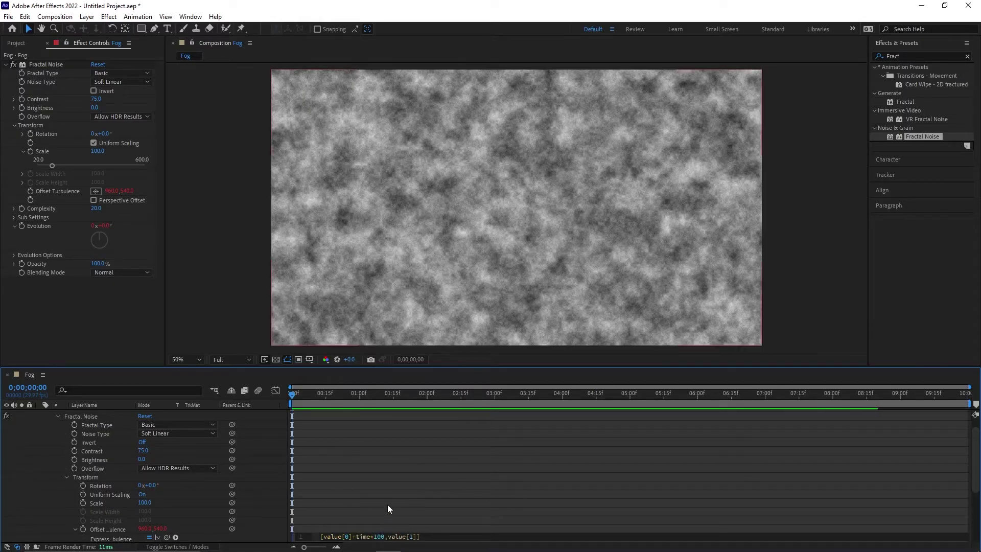
pyautogui.click(387, 504)
pyautogui.press('space')
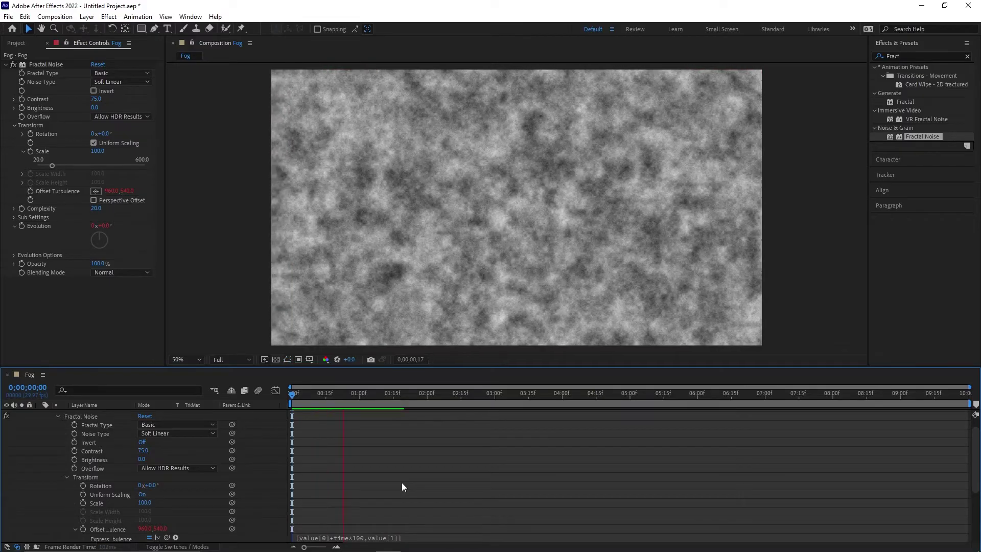
pyautogui.press('space')
# - Revise the Offset Turbulence expression with an extra +time*50 term and preview the drift
pyautogui.click(402, 536)
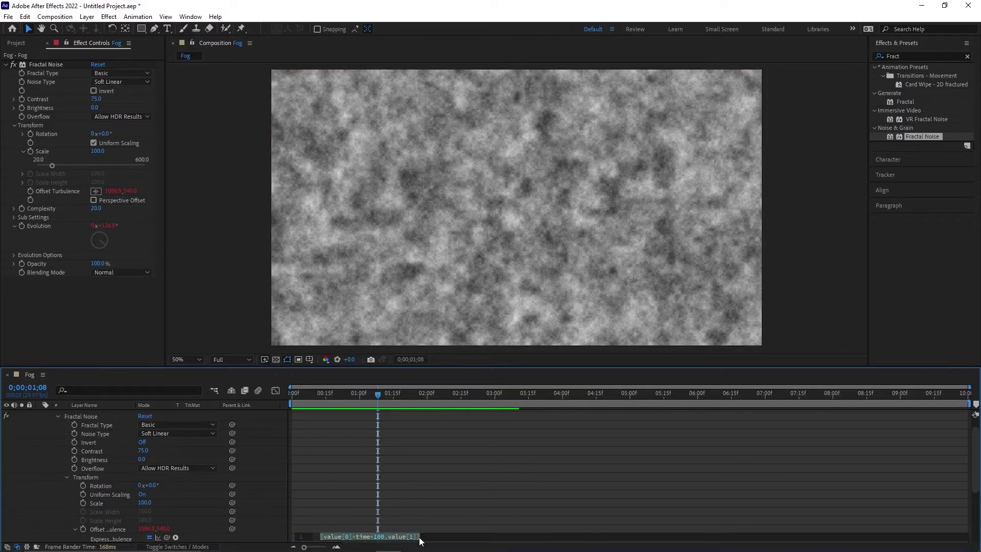
pyautogui.click(420, 539)
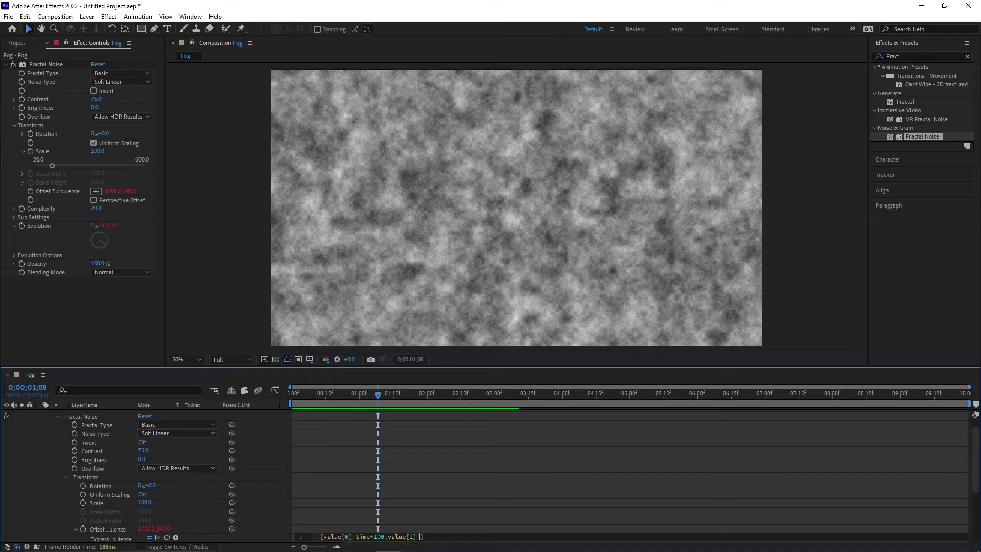
pyautogui.write('+time*50')
pyautogui.click(447, 511)
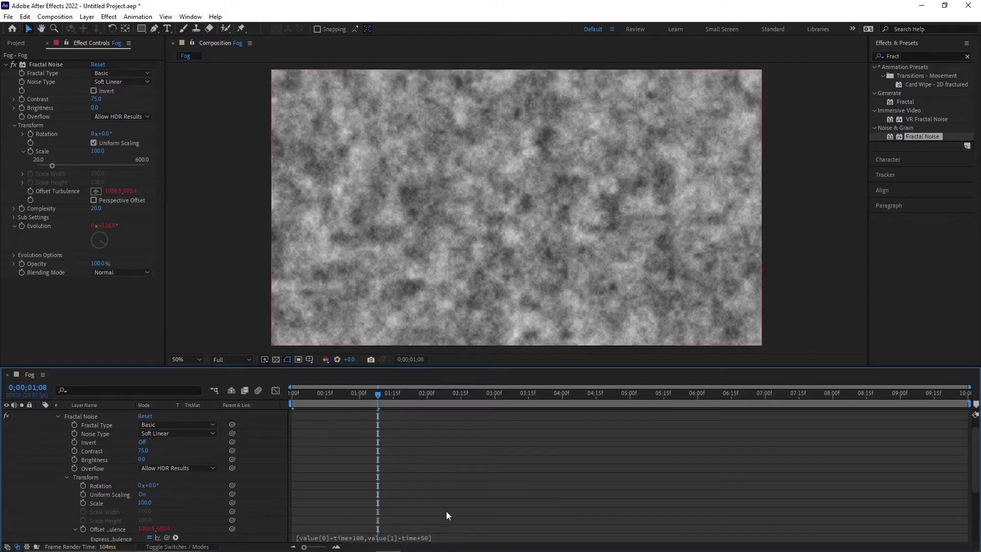
pyautogui.press('space')
pyautogui.press('space')
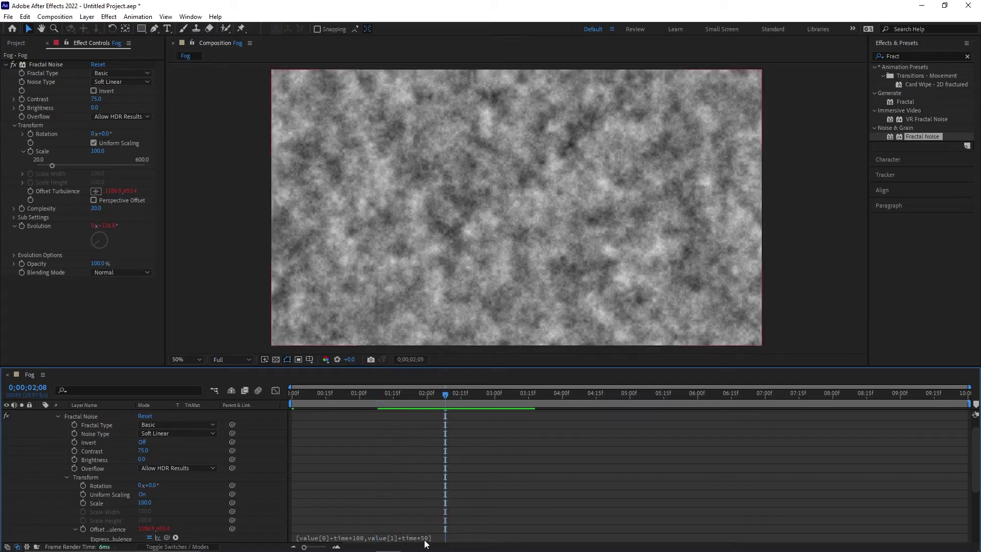
pyautogui.click(428, 538)
pyautogui.click(420, 538)
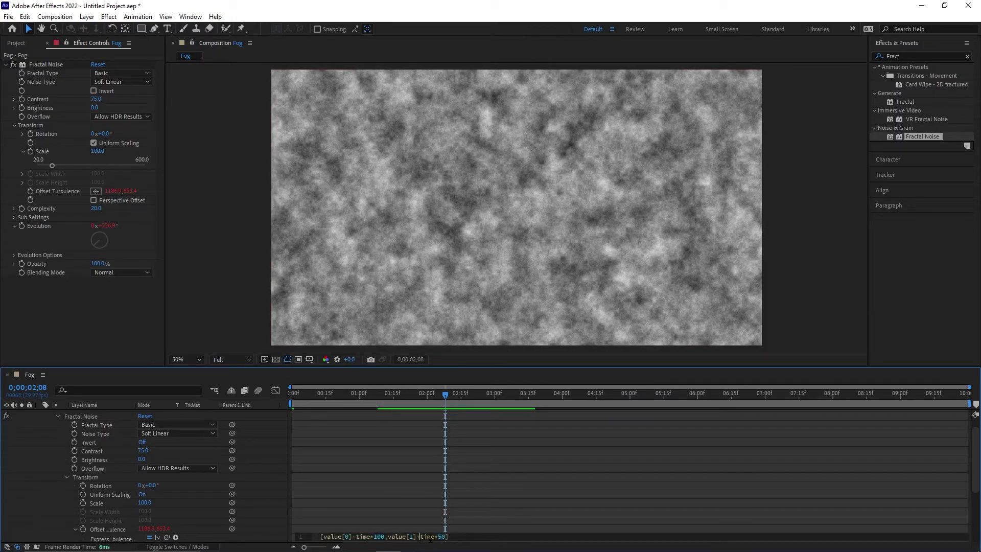
pyautogui.click(414, 496)
pyautogui.press('space')
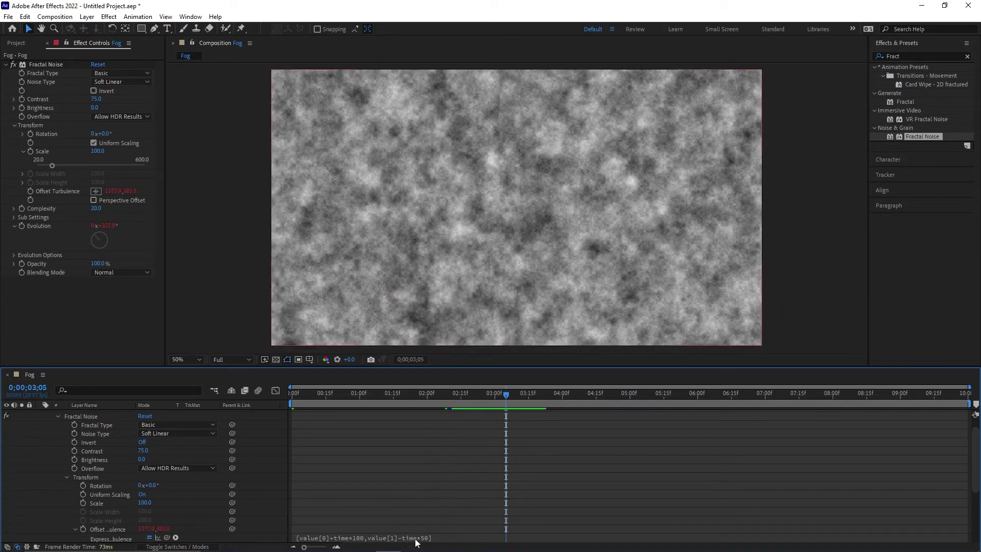
# - Finalise the expression as [value[0]+time*100,value[1]] and preview from the start
pyautogui.click(415, 539)
pyautogui.click(501, 535)
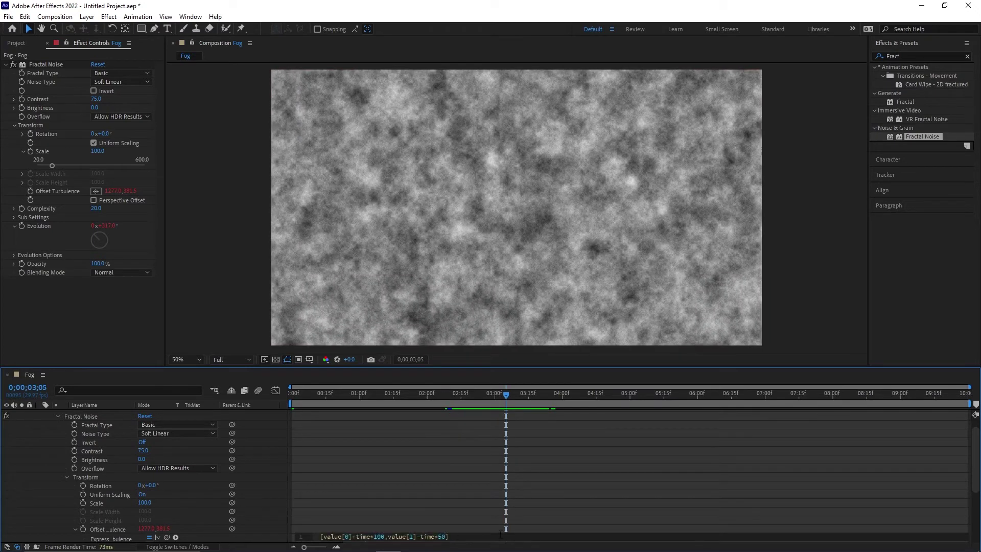
pyautogui.press('BackSpace')
pyautogui.press('BackSpace')
pyautogui.press('BackSpace')
pyautogui.press('BackSpace')
pyautogui.press('BackSpace')
pyautogui.click(326, 474)
pyautogui.press('Home')
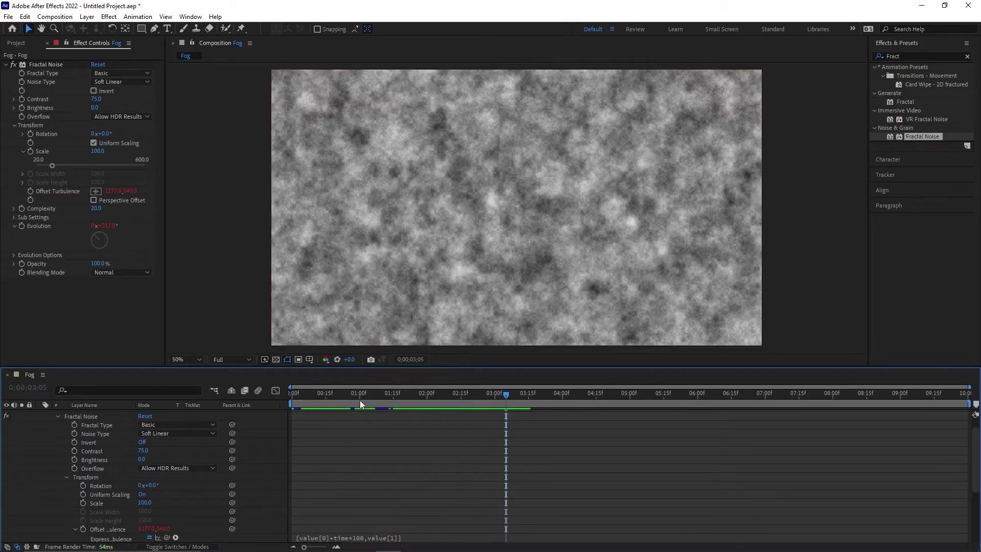
pyautogui.press('space')
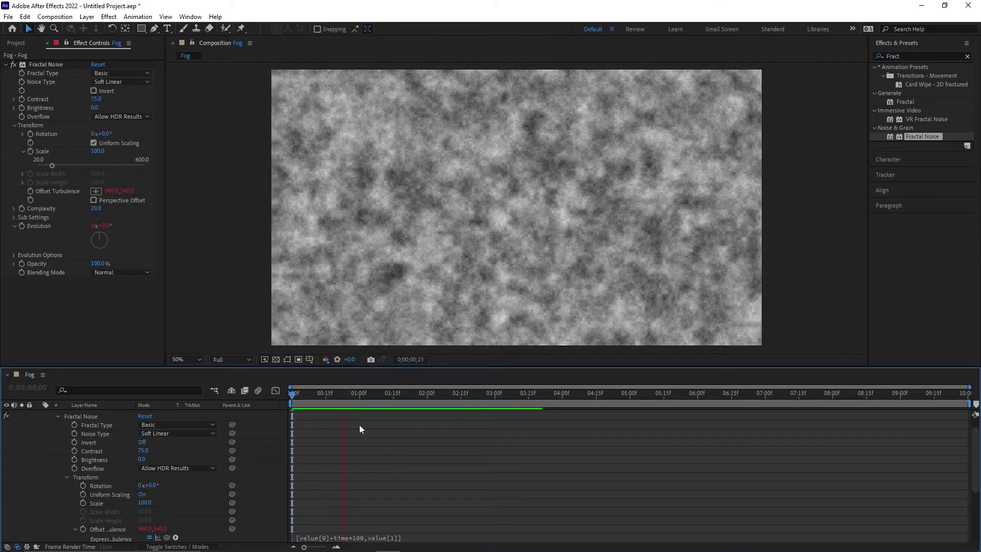
pyautogui.press('space')
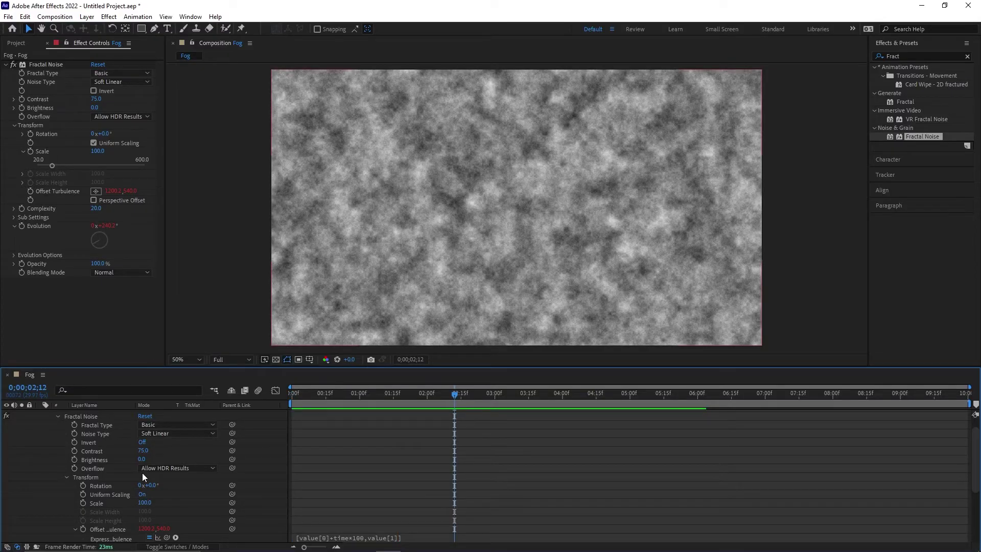
pyautogui.scroll(1, 102, 468)
# - Set the Fog layer's opacity to 20% and stretch the noise wider horizontally
pyautogui.press('t')
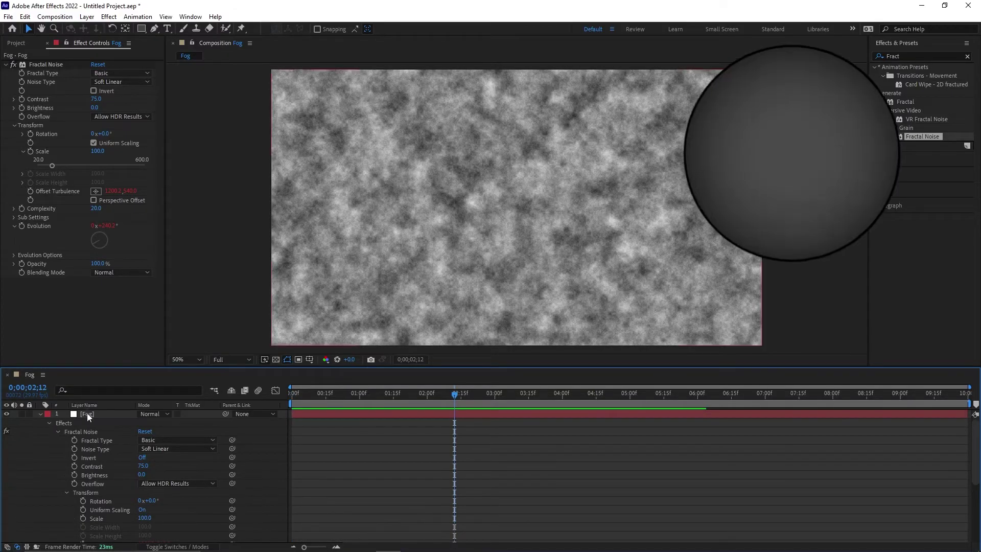
pyautogui.click(87, 414)
pyautogui.press('t')
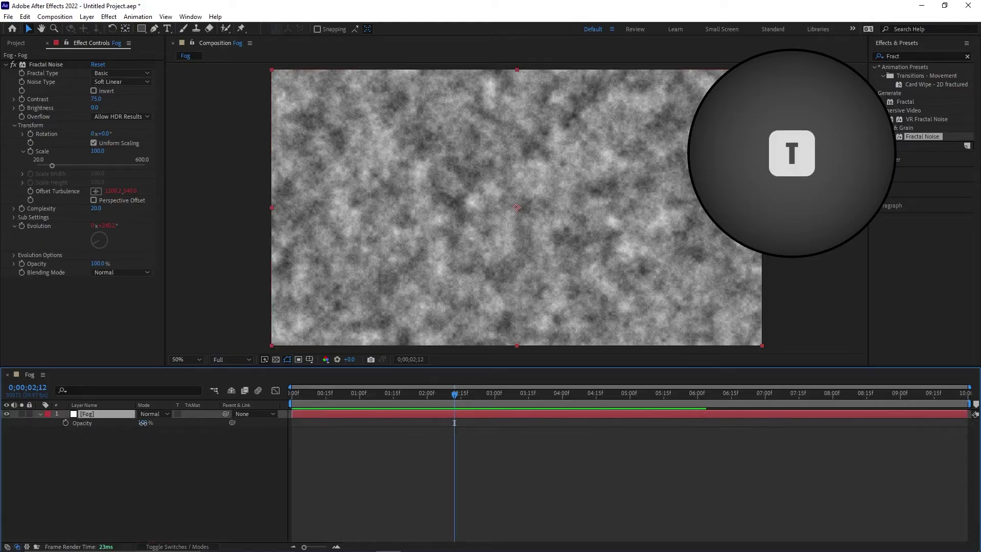
pyautogui.click(145, 423)
pyautogui.write('20')
pyautogui.press('Return')
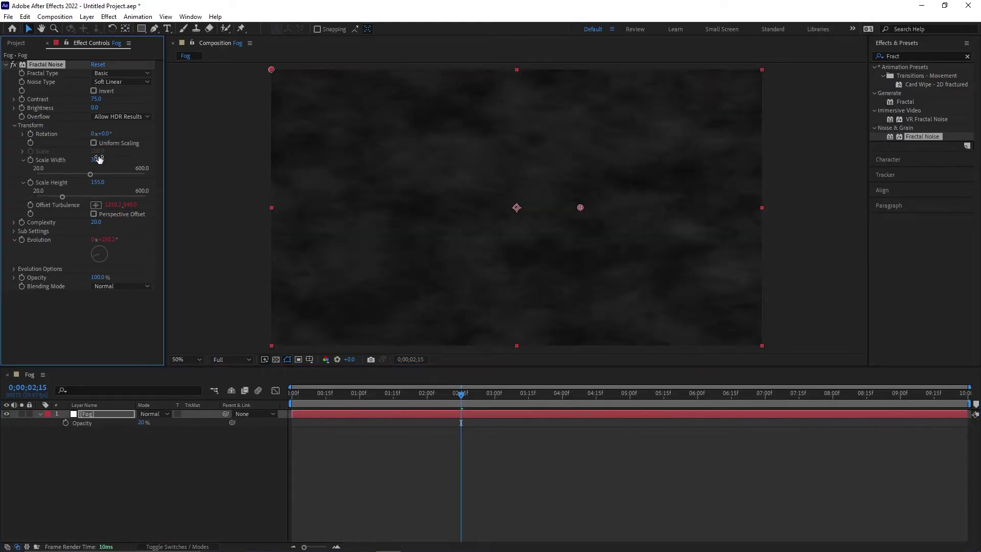
pyautogui.moveTo(107, 157); pyautogui.dragTo(137, 143)
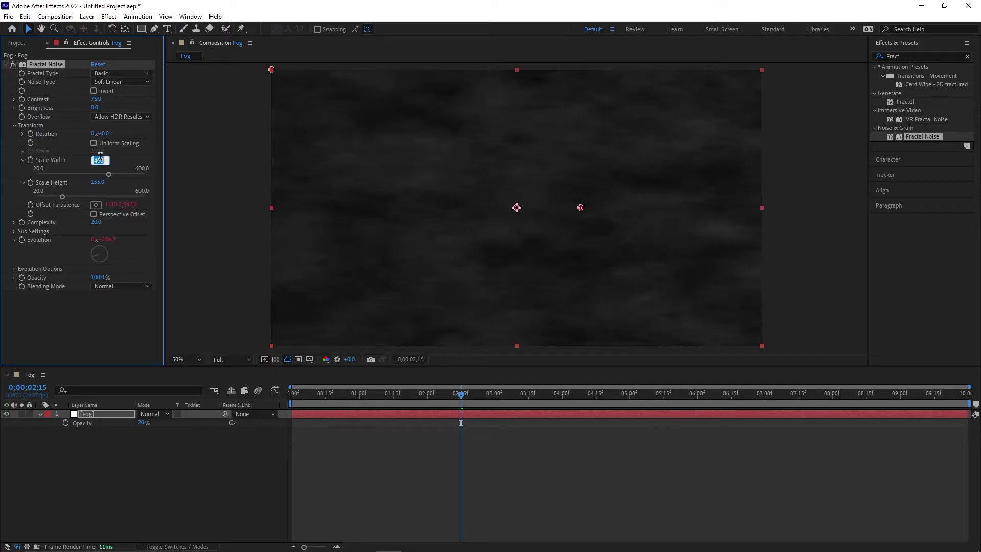
pyautogui.hotkey('ctrl', 'shift', 'h')
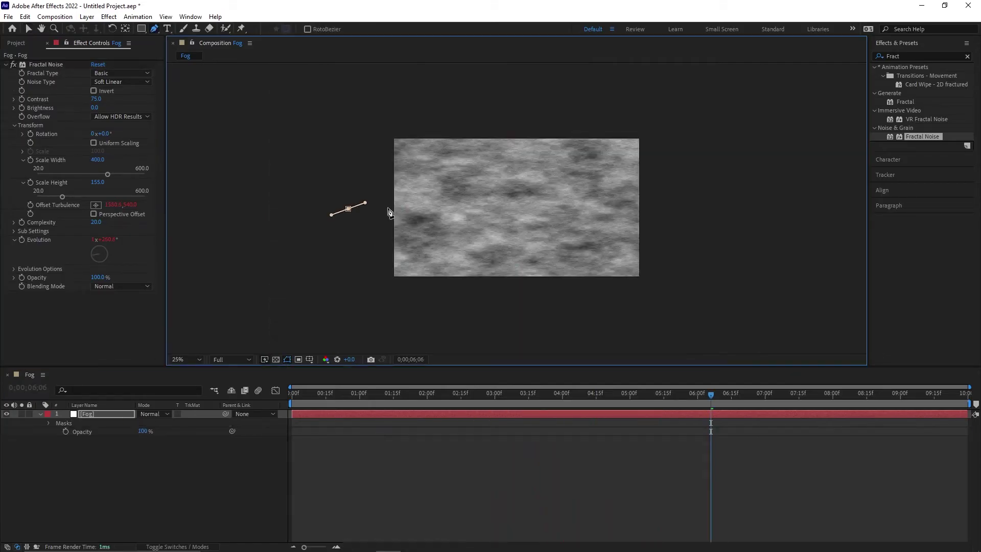
# - Draw a closed mask with curved points along the fog's top and two bottom corners
pyautogui.moveTo(432, 210); pyautogui.dragTo(525, 220)
pyautogui.moveTo(585, 204); pyautogui.dragTo(603, 204)
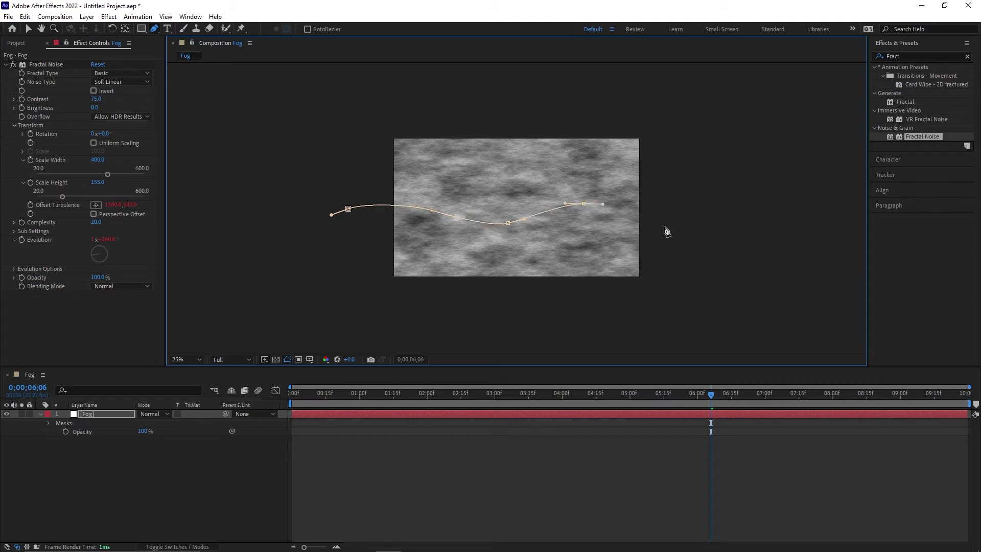
pyautogui.moveTo(664, 225); pyautogui.dragTo(683, 227)
pyautogui.click(682, 314)
pyautogui.click(339, 327)
pyautogui.click(348, 210)
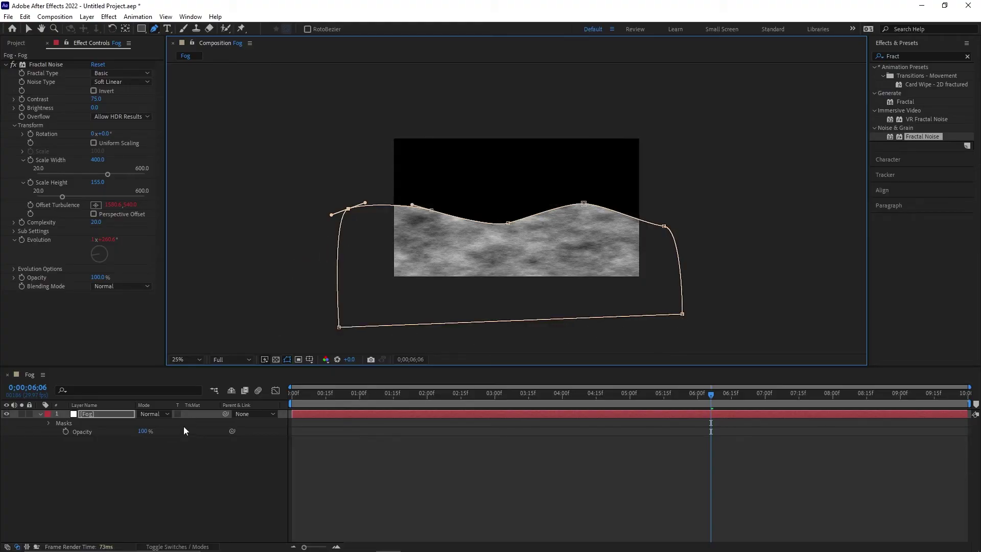
pyautogui.click(193, 466)
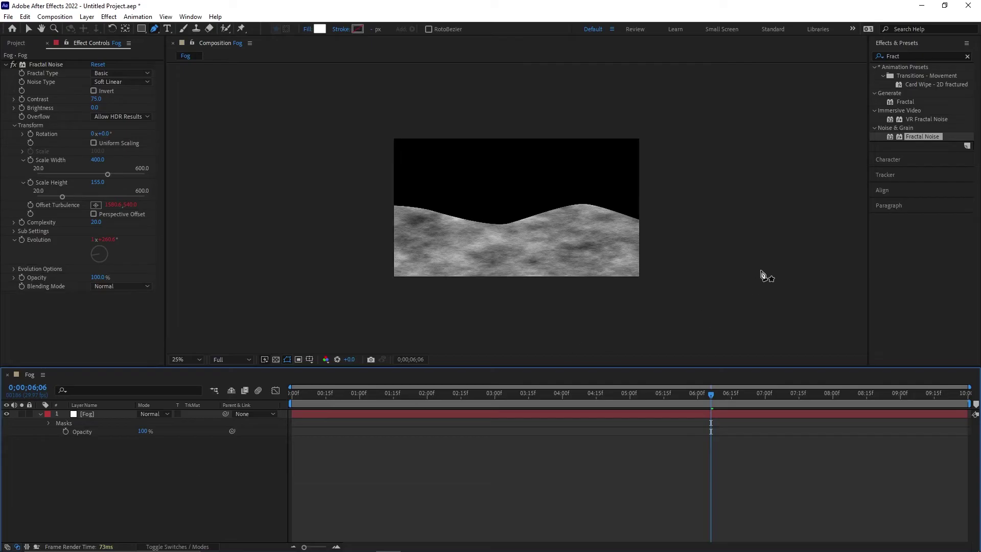
# - Apply Turbulent Displace to Fog with Amount 80, Size 20 and Complexity 5
pyautogui.click(913, 55)
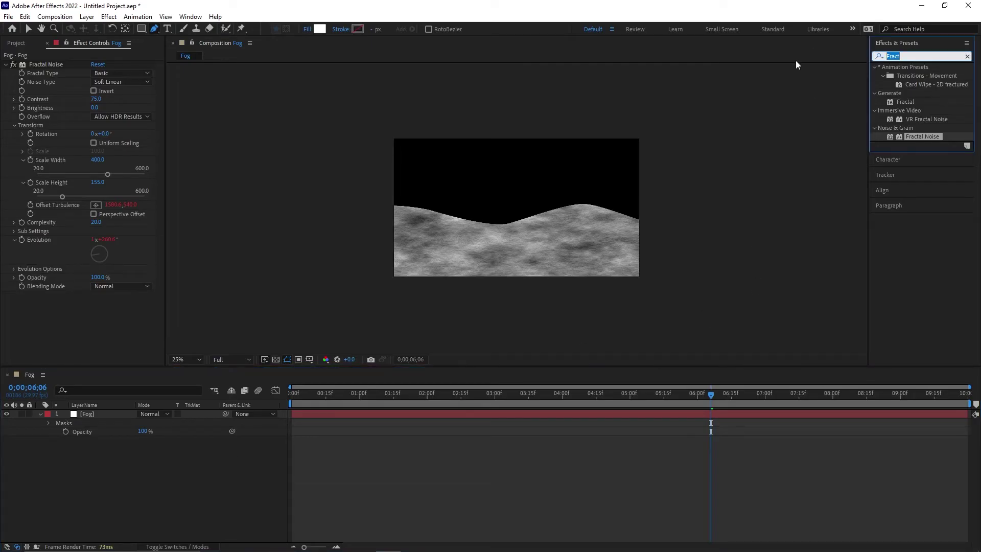
pyautogui.write('turb')
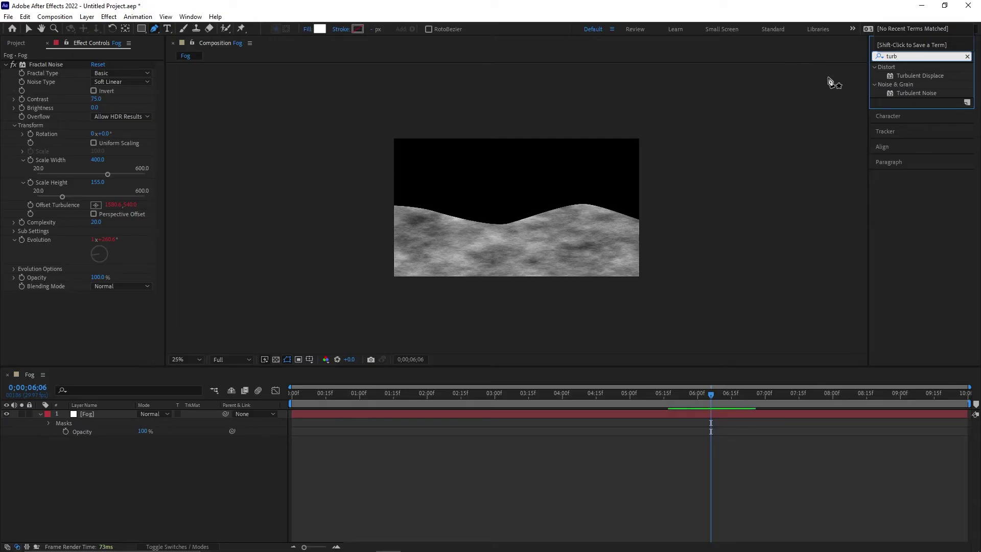
pyautogui.moveTo(928, 75); pyautogui.dragTo(93, 413)
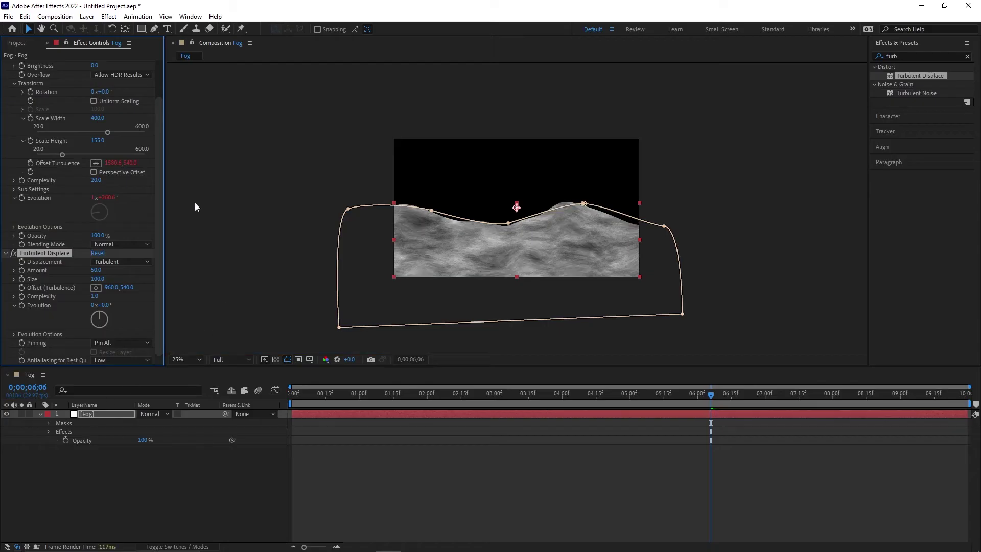
pyautogui.click(94, 271)
pyautogui.press('Tab')
pyautogui.write('20')
pyautogui.click(96, 296)
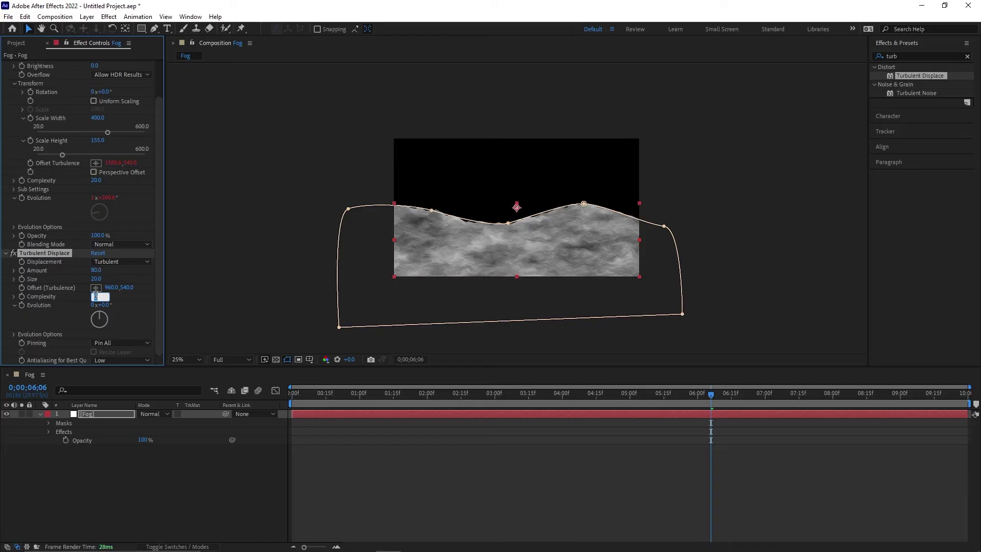
pyautogui.write('5')
pyautogui.press('Return')
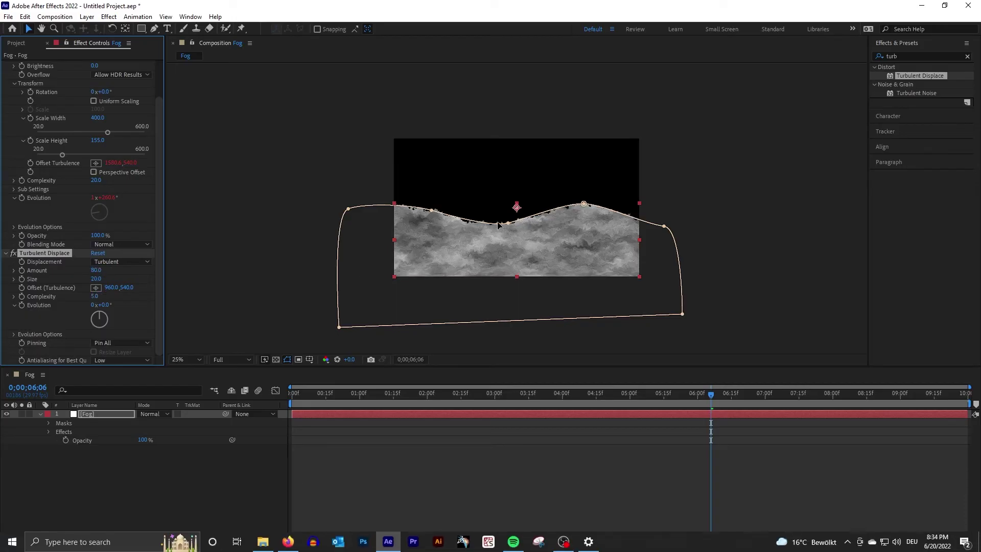
pyautogui.press('.')
pyautogui.press('.')
# - Pick-whip the Turbulent Displace Offset to Fractal Noise Offset Turbulence and scrub to check
pyautogui.press(',')
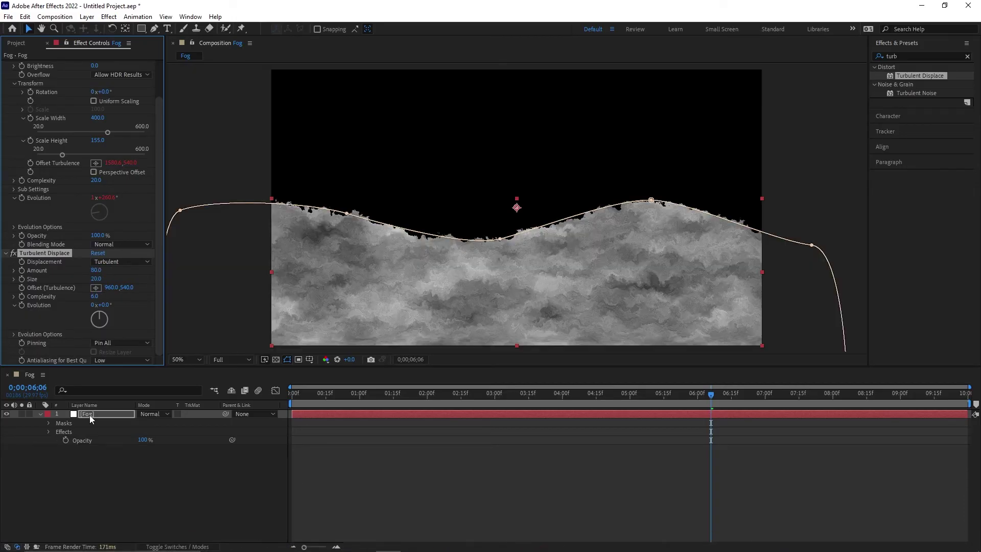
pyautogui.press('e')
pyautogui.press('e')
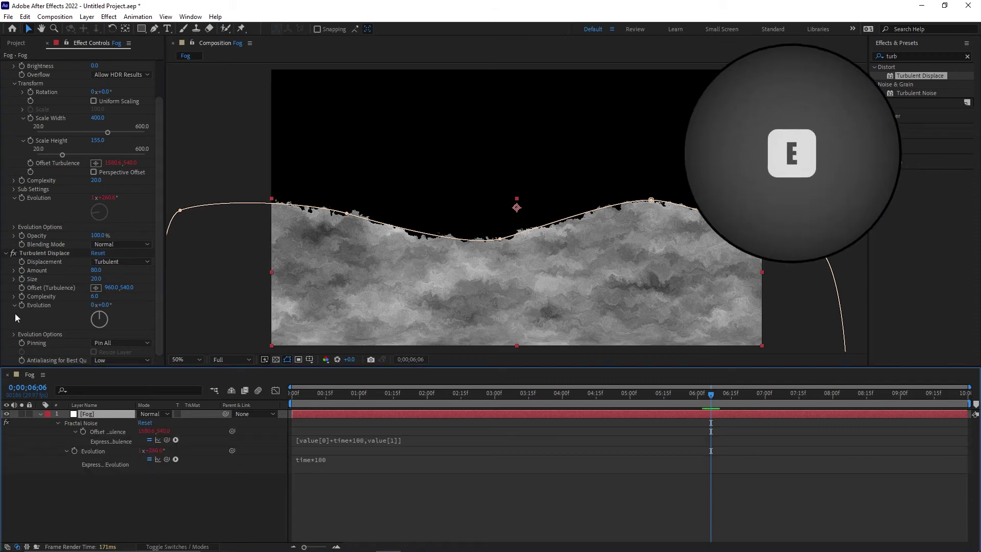
pyautogui.keyDown('alt'); pyautogui.click(21, 288); pyautogui.keyUp('alt')
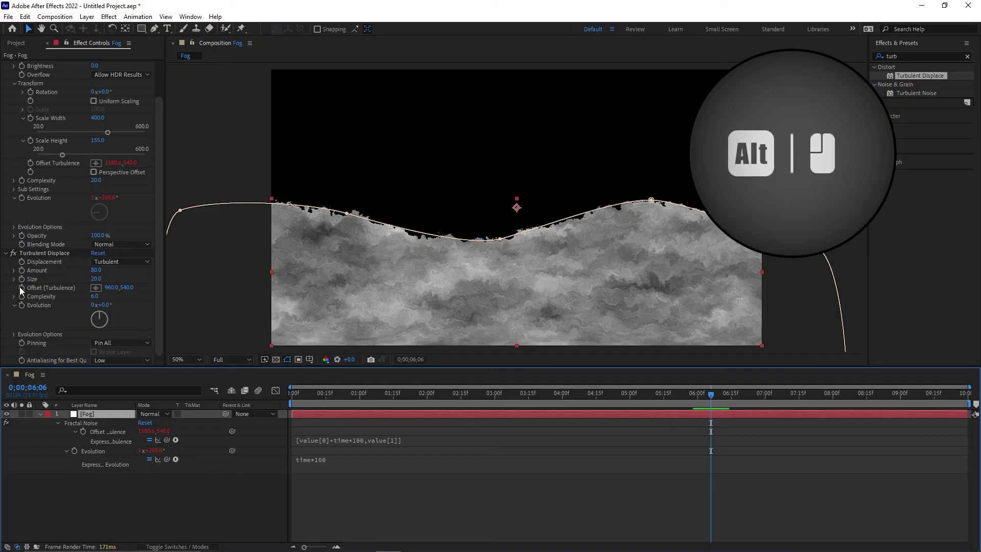
pyautogui.keyDown('alt'); pyautogui.click(21, 288); pyautogui.keyUp('alt')
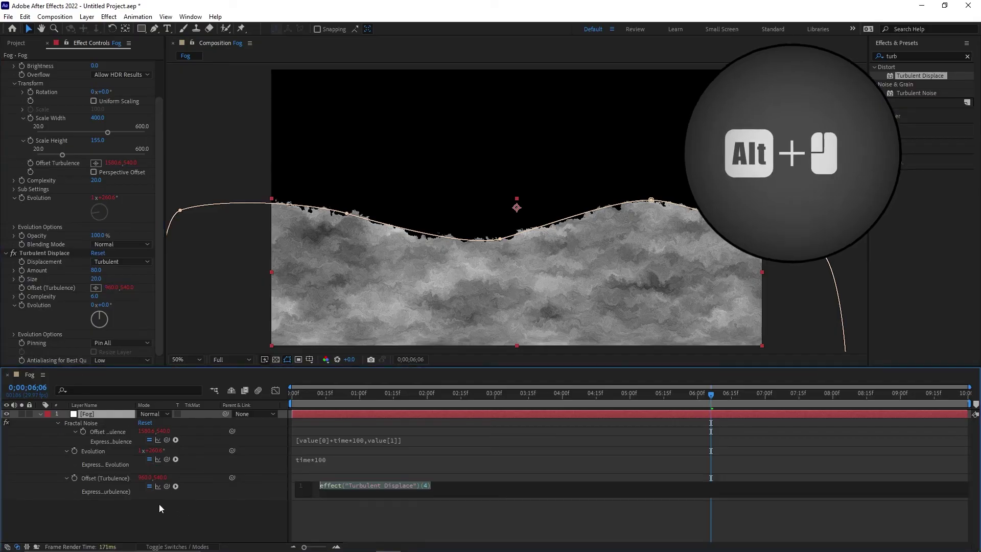
pyautogui.moveTo(166, 486); pyautogui.dragTo(101, 435)
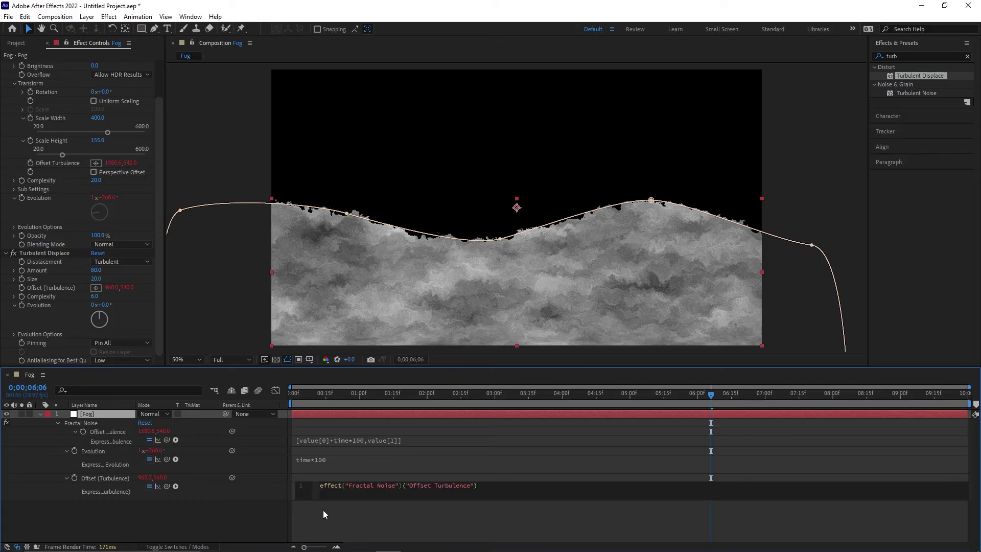
pyautogui.click(342, 523)
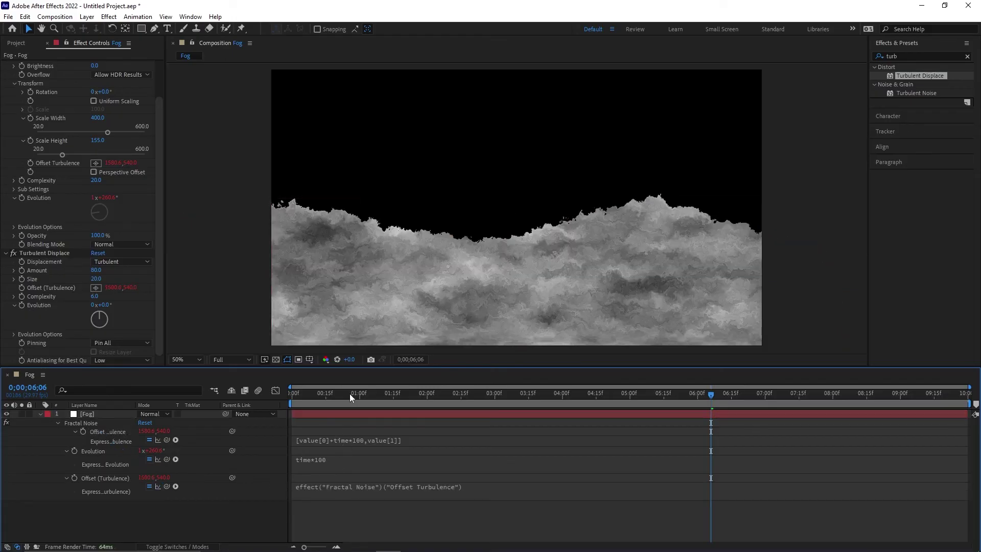
pyautogui.moveTo(350, 394); pyautogui.dragTo(664, 379)
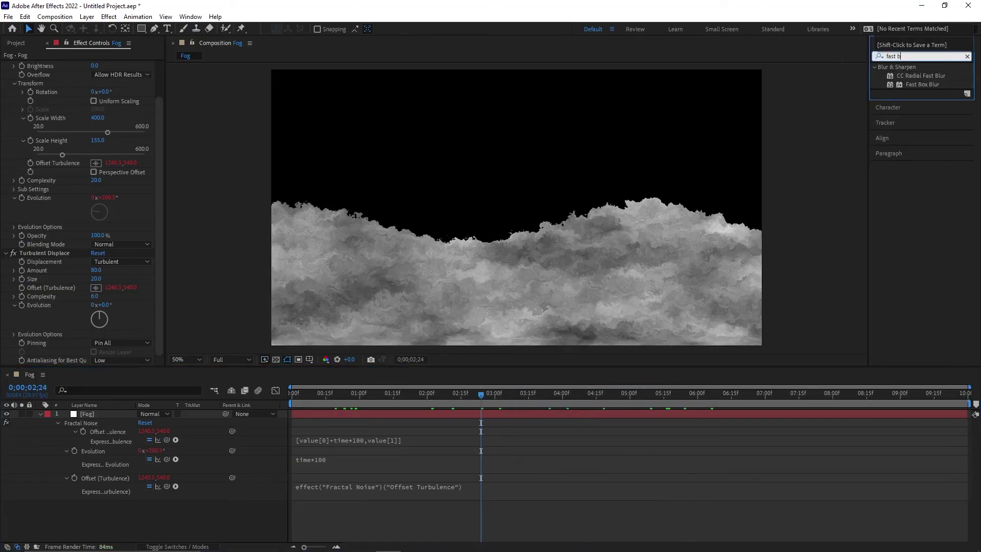
# - Add Fast Box Blur above Fractal Noise with Blur Radius 90 and 7 Iterations
pyautogui.write('ox')
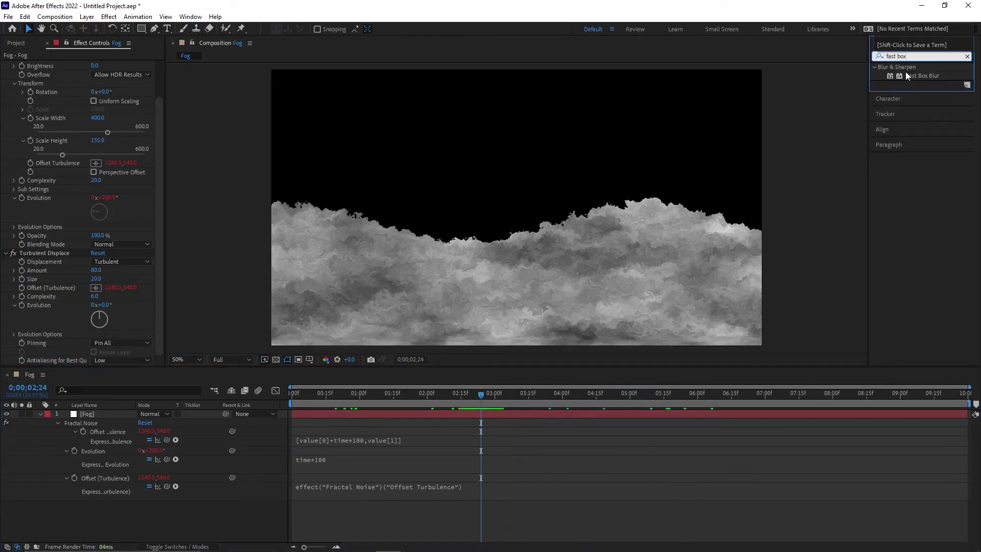
pyautogui.moveTo(922, 75); pyautogui.dragTo(102, 414)
pyautogui.moveTo(46, 326); pyautogui.dragTo(41, 63)
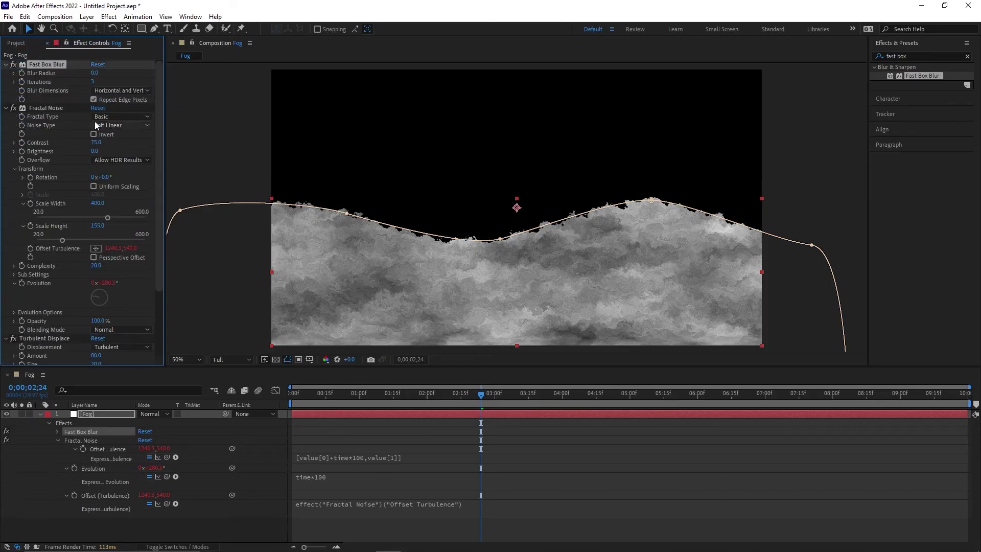
pyautogui.click(95, 73)
pyautogui.press('Return')
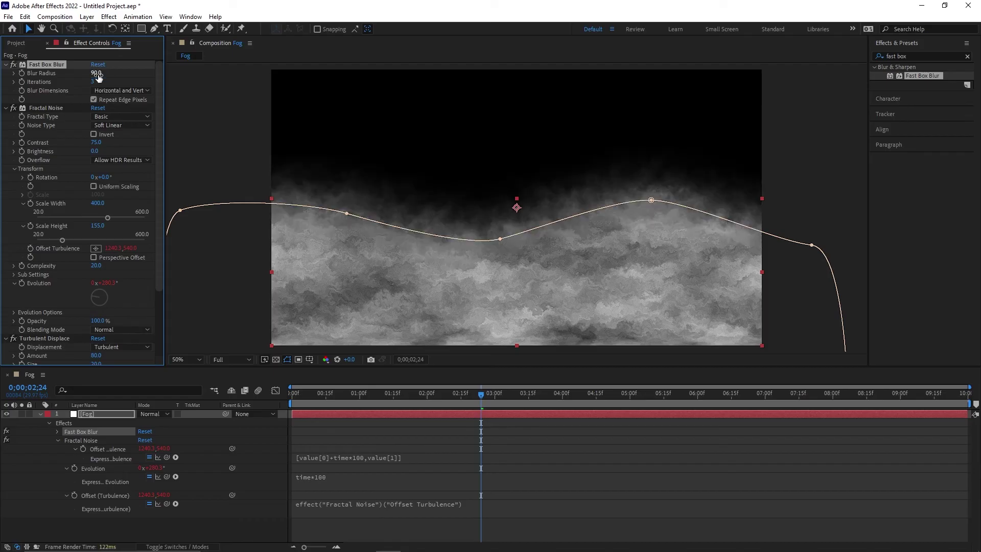
pyautogui.click(94, 81)
pyautogui.write('7')
pyautogui.moveTo(455, 290); pyautogui.dragTo(464, 217)
# - Apply Gaussian Blur to the Fog layer with Blurriness 30
pyautogui.write('gau')
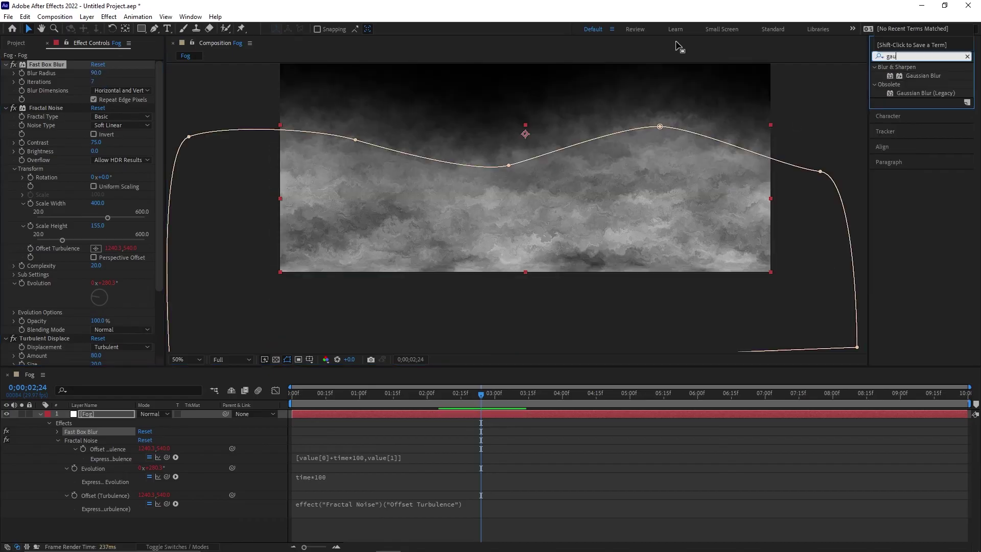
pyautogui.moveTo(915, 77); pyautogui.dragTo(87, 318)
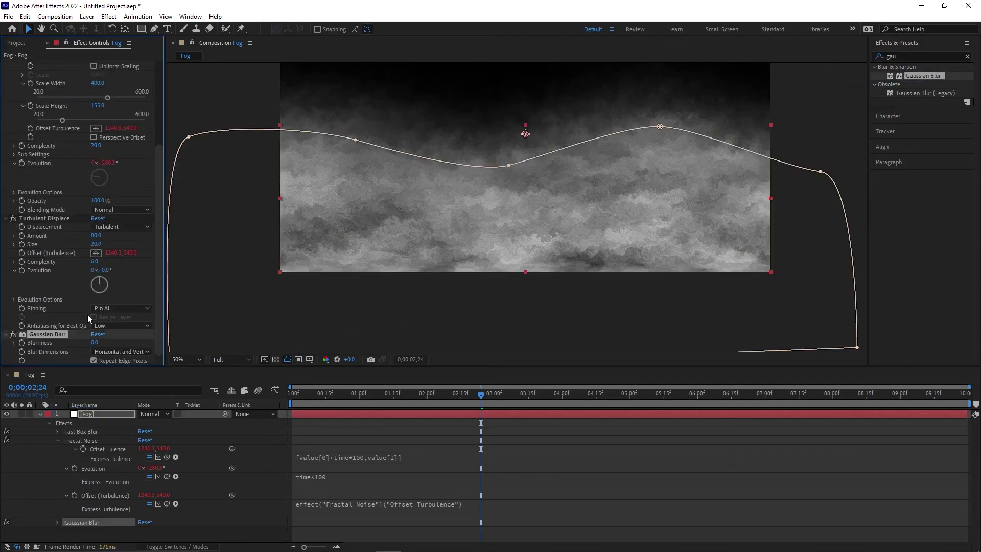
pyautogui.click(95, 343)
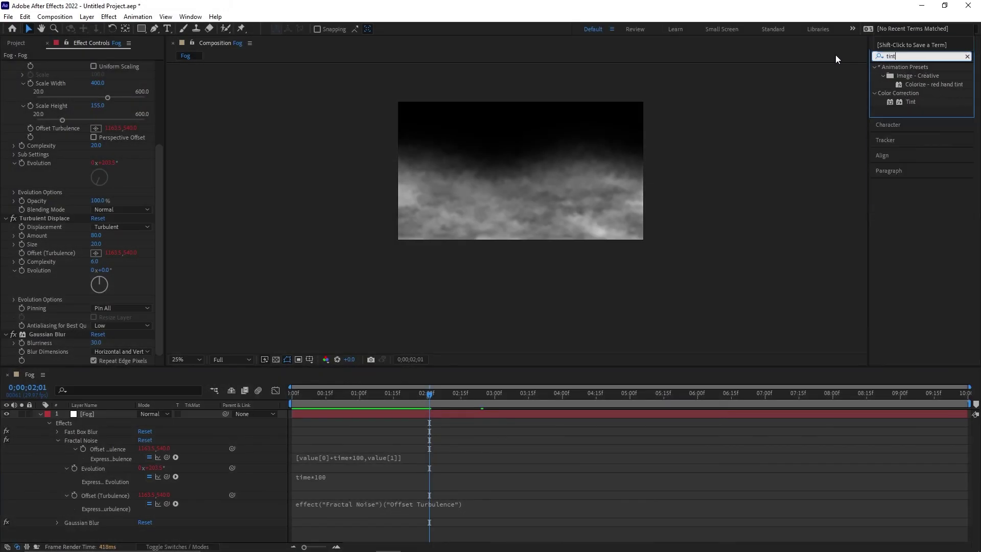
# - Apply the Tint effect to the Fog layer and set Map White To to hex 000000
pyautogui.moveTo(913, 101); pyautogui.dragTo(116, 415)
pyautogui.click(96, 342)
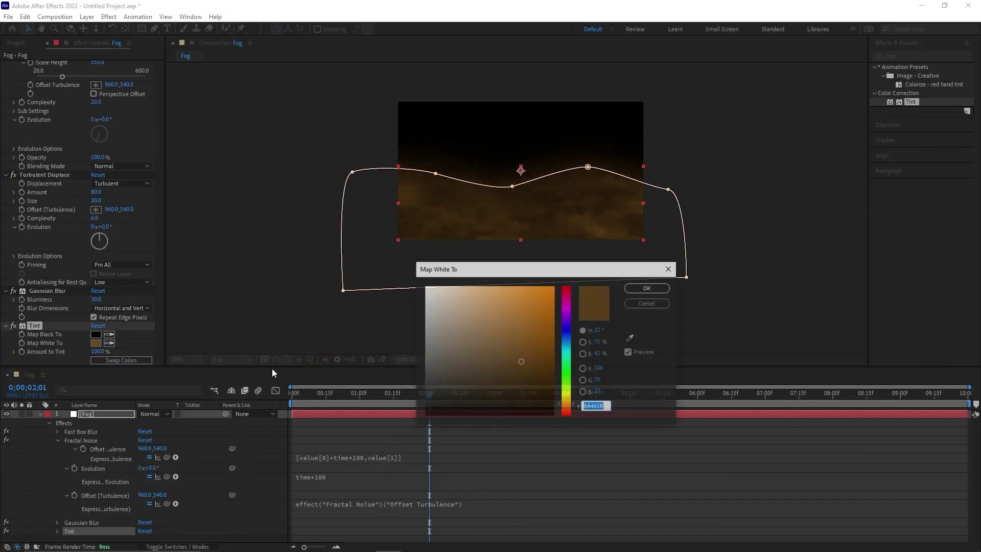
pyautogui.write('000000')
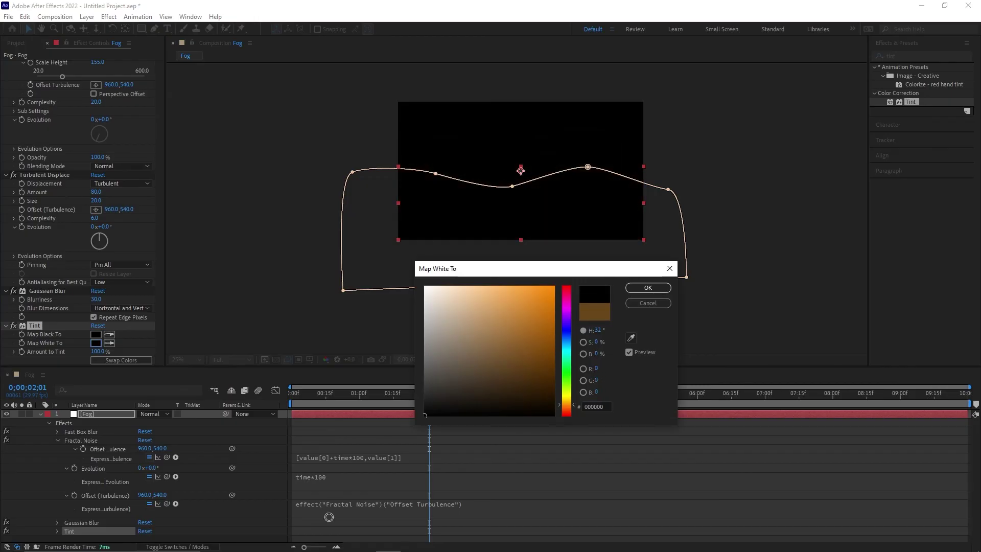